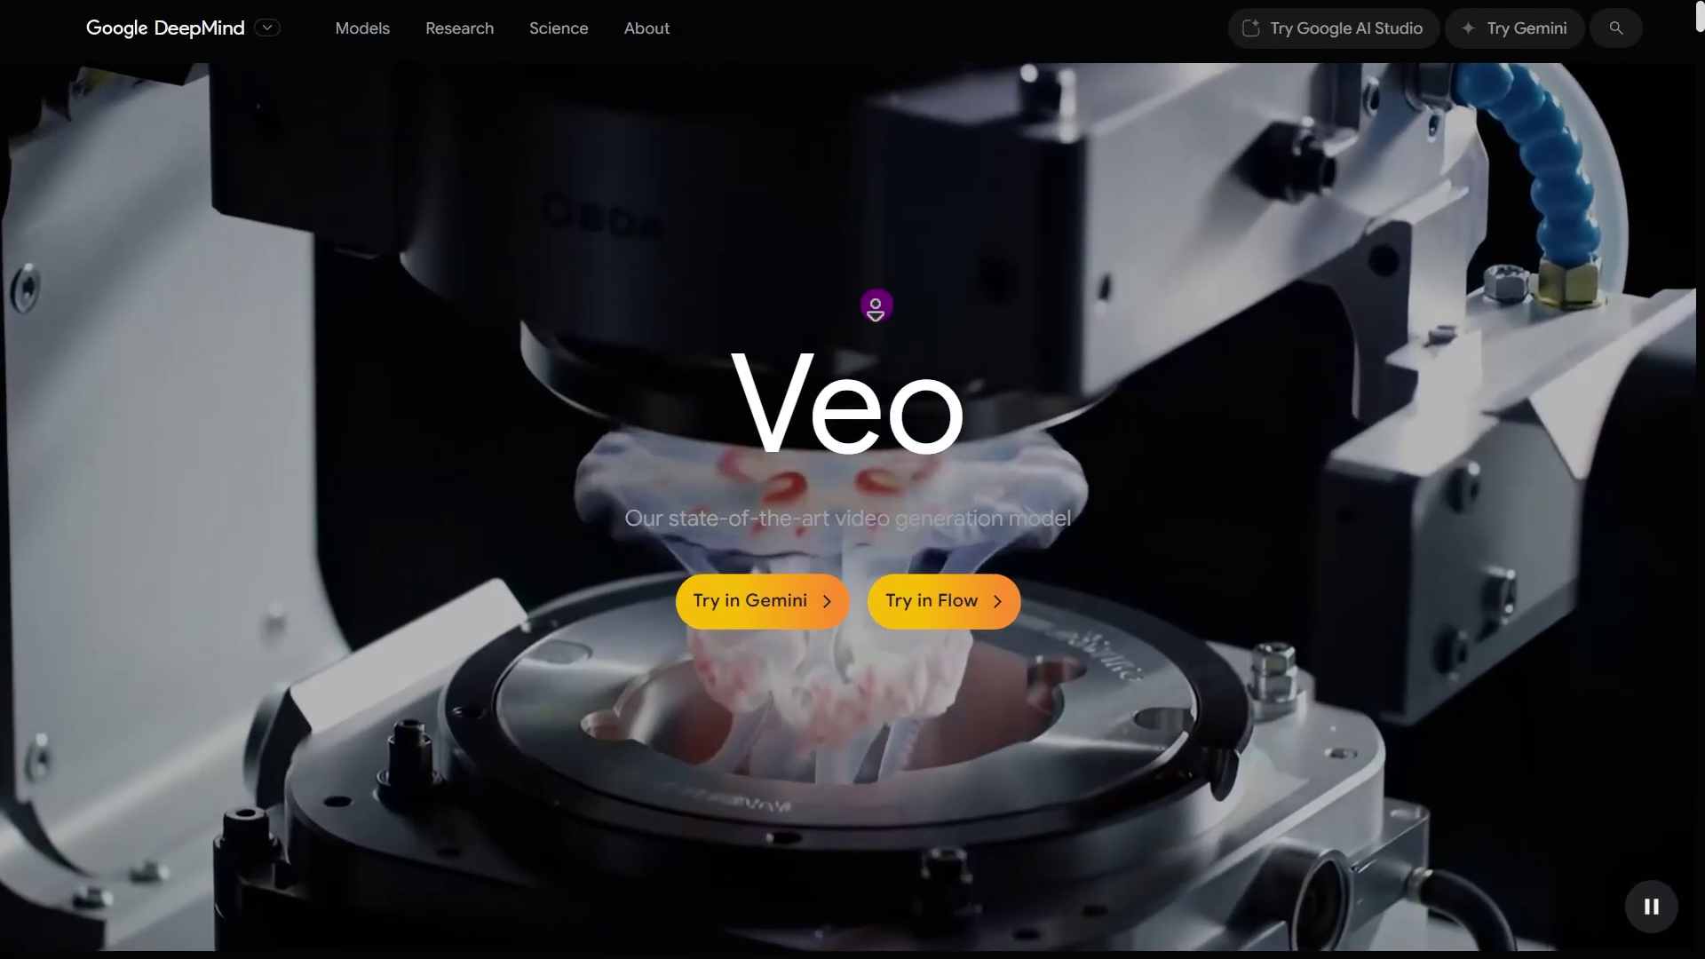
Scroll the Veo page past the hero video to 'Introducing Veo 3' and its feature cards.
{"action": "scroll", "coordinate": [874, 307], "scroll_direction": "down", "scroll_amount": 1}
{"action": "scroll", "coordinate": [876, 327], "scroll_direction": "down", "scroll_amount": 5}
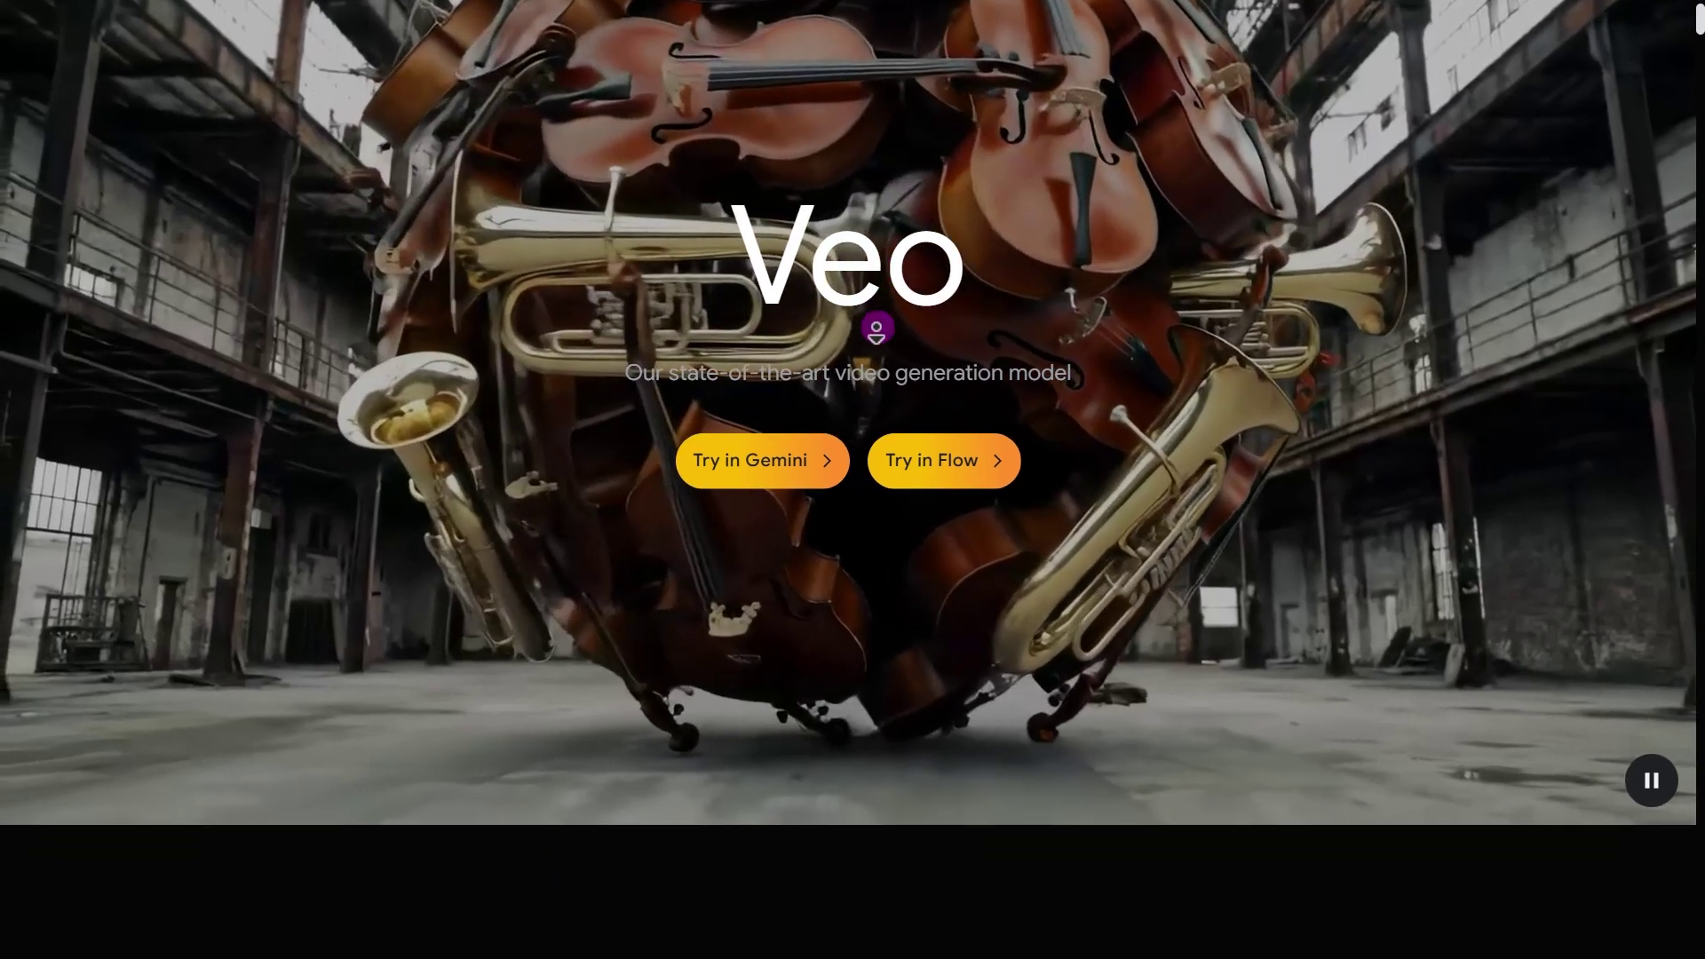
{"action": "scroll", "coordinate": [877, 329], "scroll_direction": "down", "scroll_amount": 4}
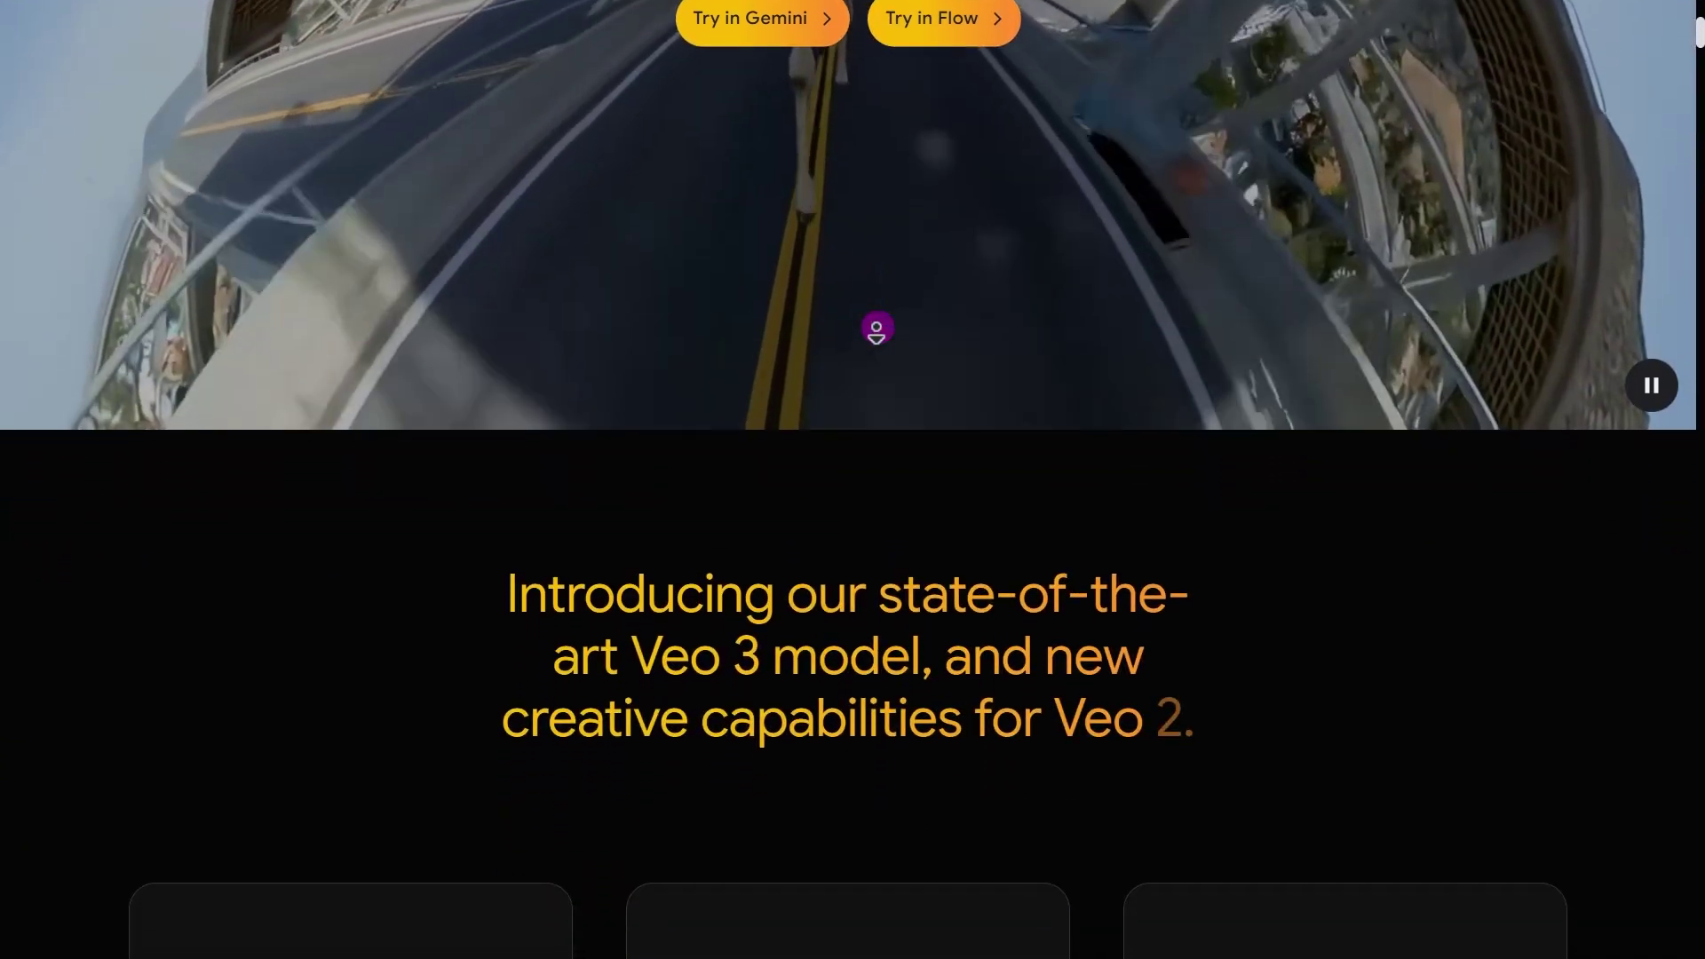
{"action": "scroll", "coordinate": [876, 330], "scroll_direction": "down", "scroll_amount": 5}
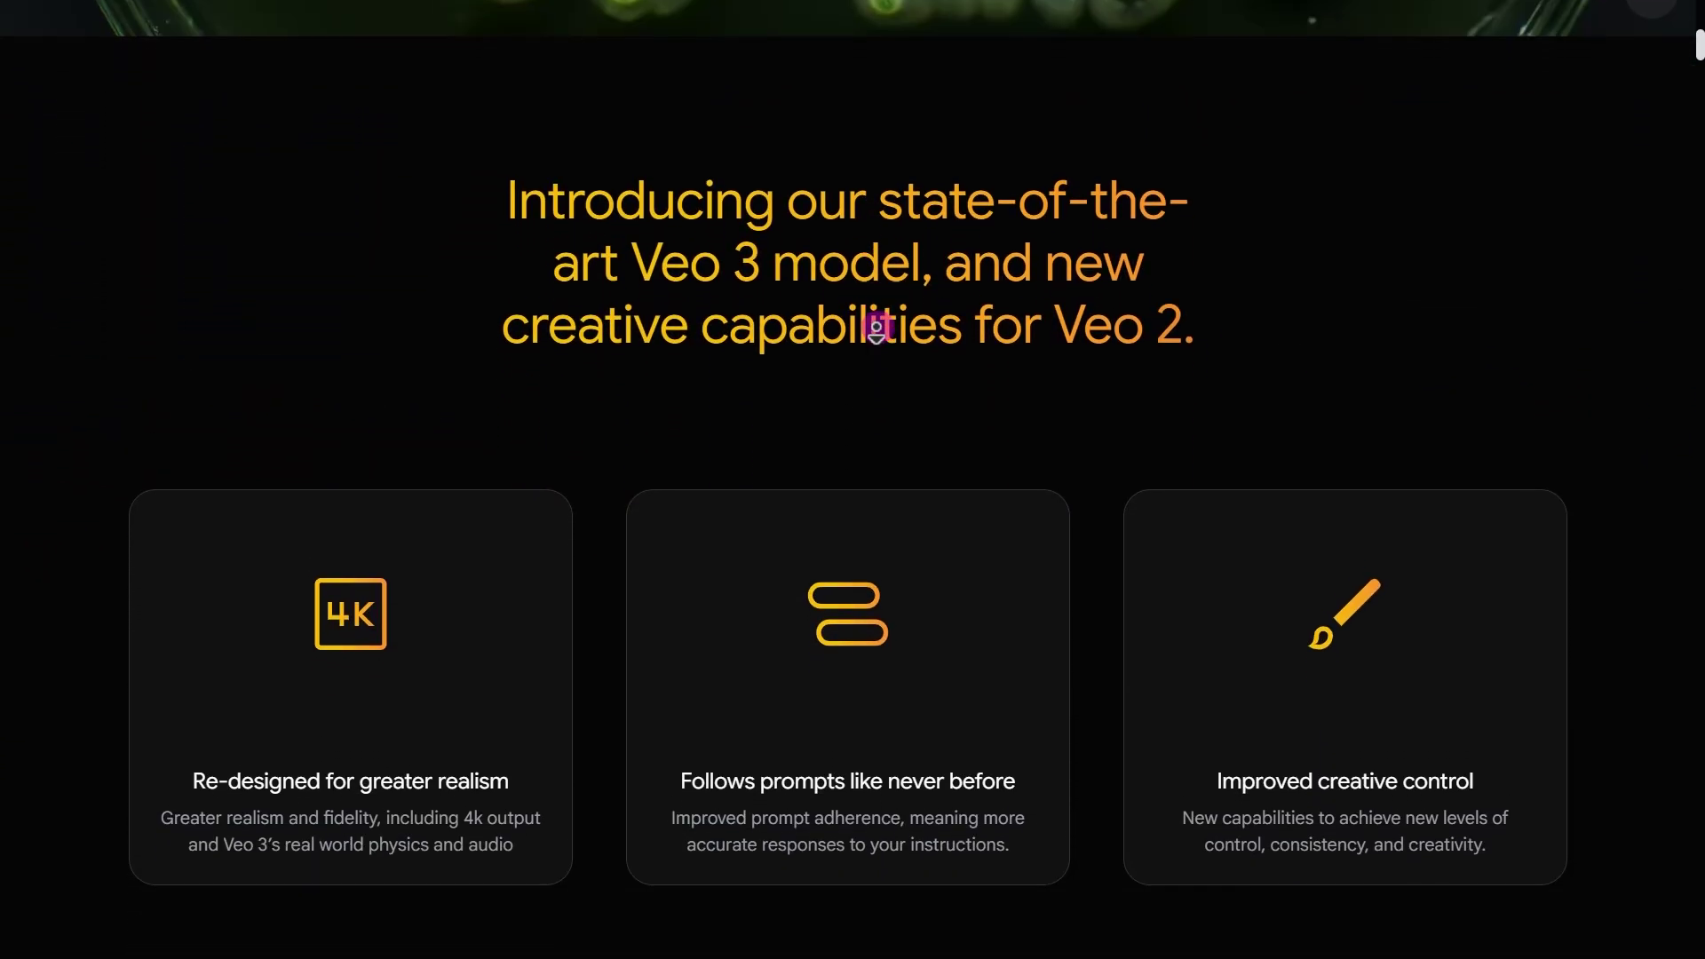
{"action": "scroll", "coordinate": [877, 330], "scroll_direction": "down", "scroll_amount": 5}
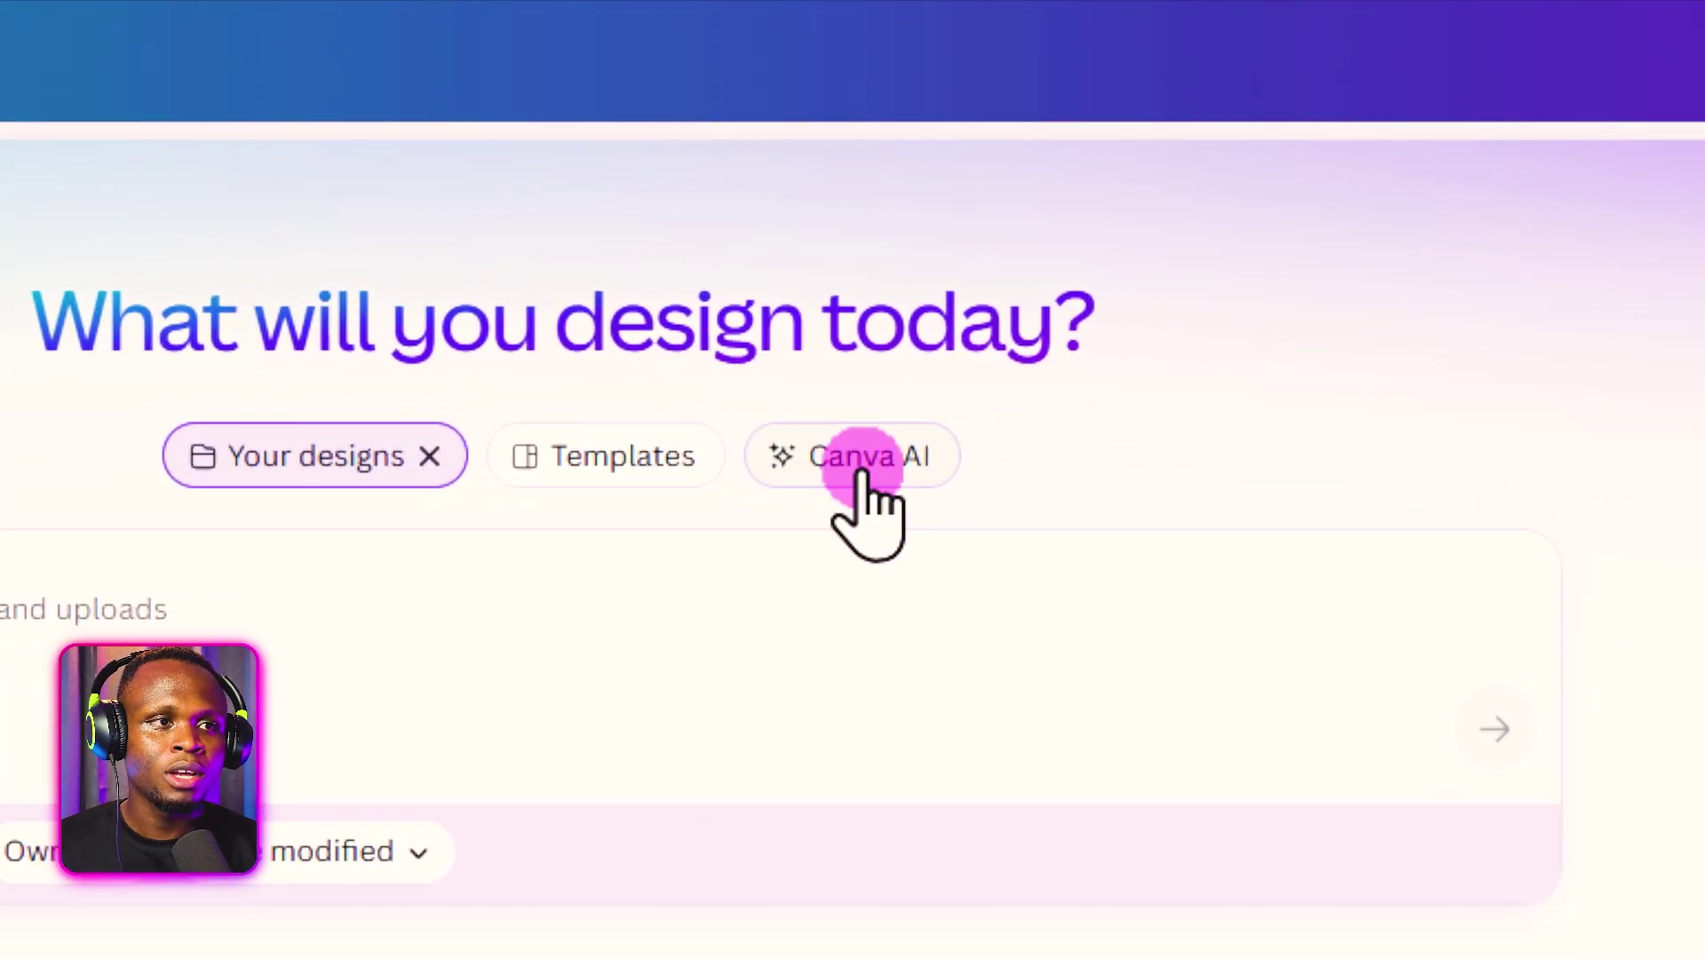
Switch the 'What will you design today?' box to Canva AI and place the cursor in its prompt box.
{"action": "left_click", "coordinate": [861, 470]}
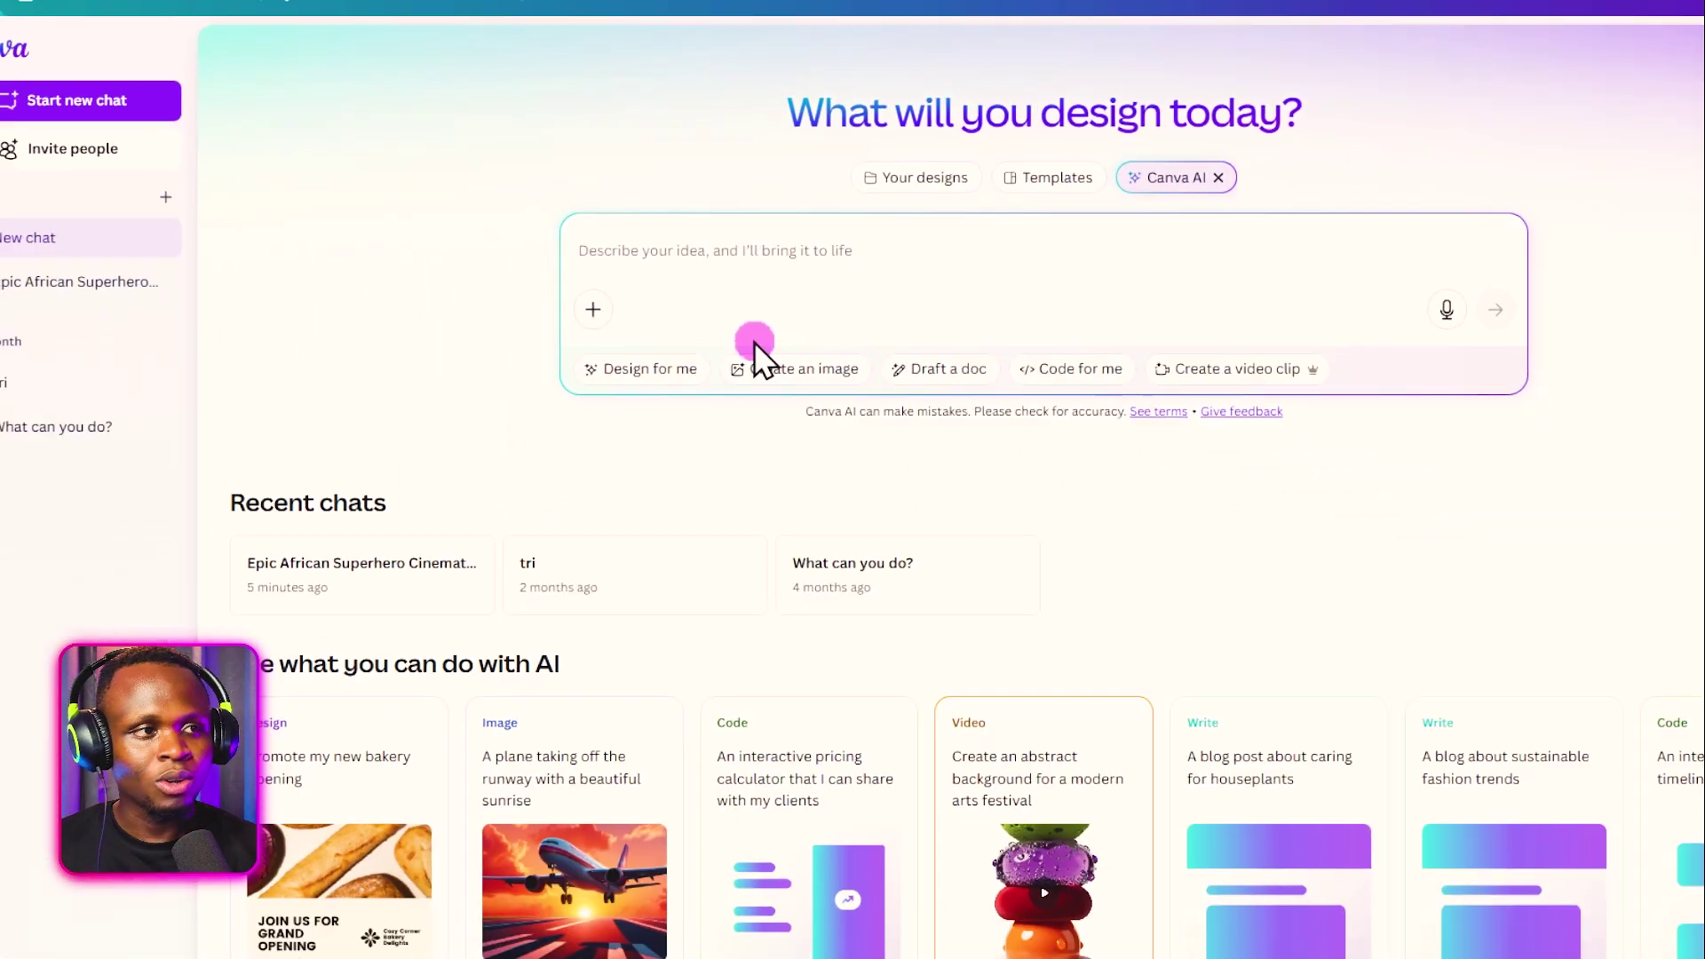
{"action": "left_click", "coordinate": [687, 269]}
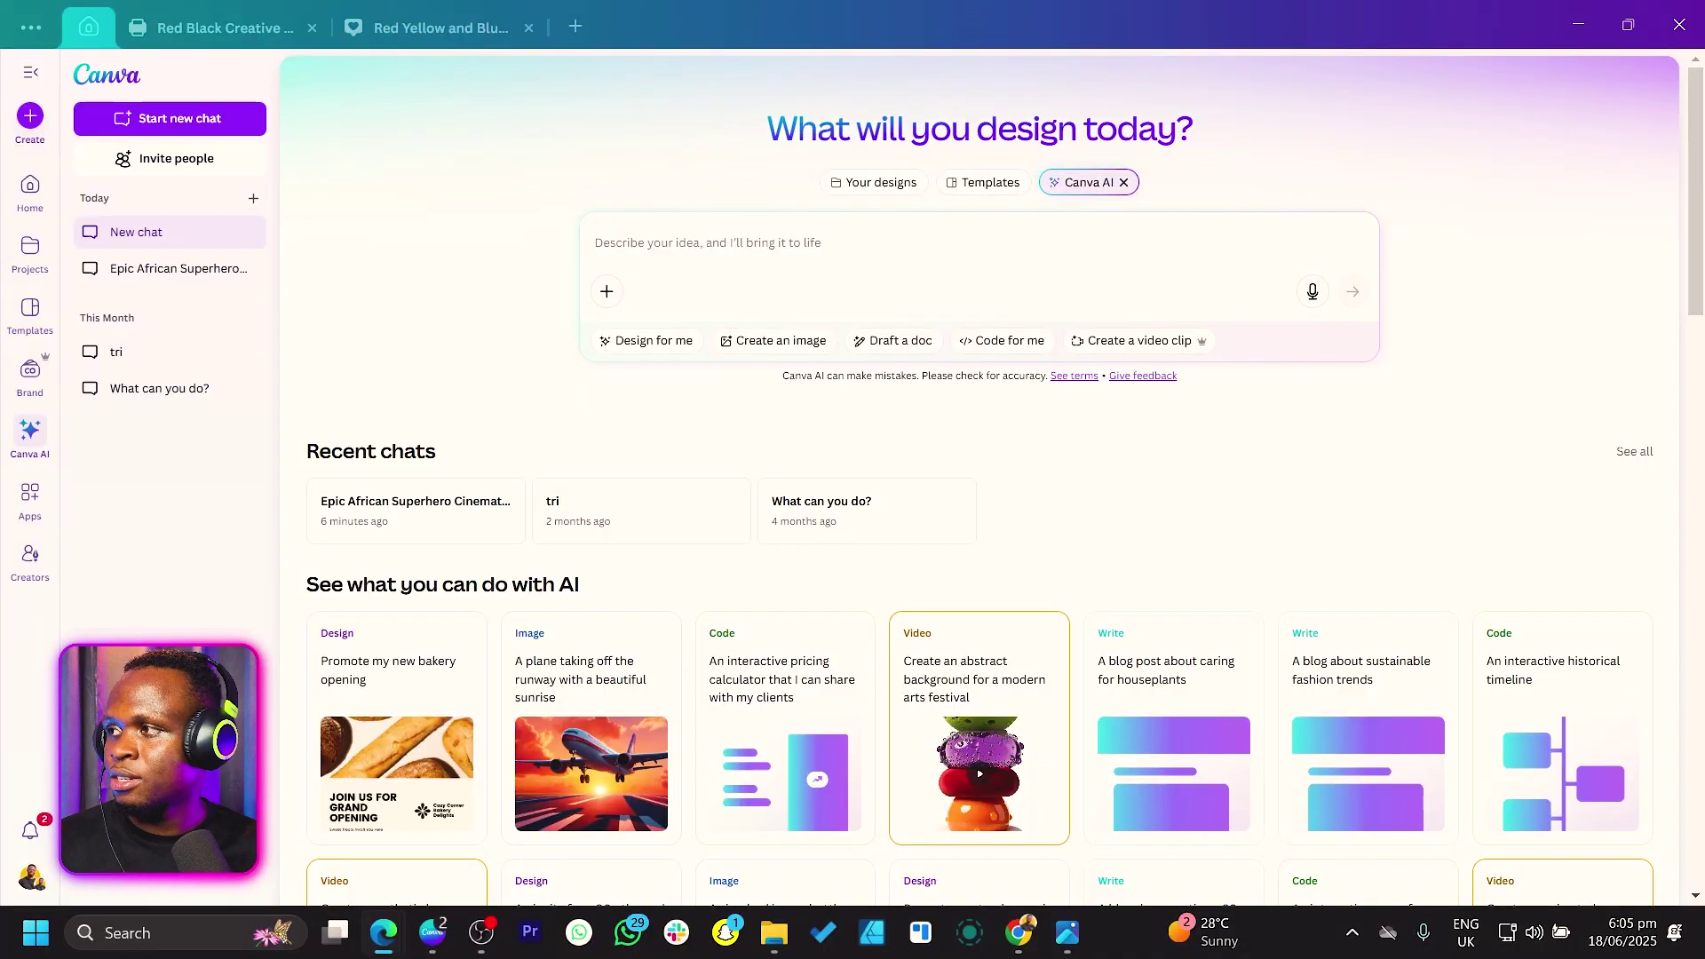
Paste the African superhero city scene prompt into Canva AI and turn on Create a video clip.
{"action": "key", "text": "alt+Tab"}
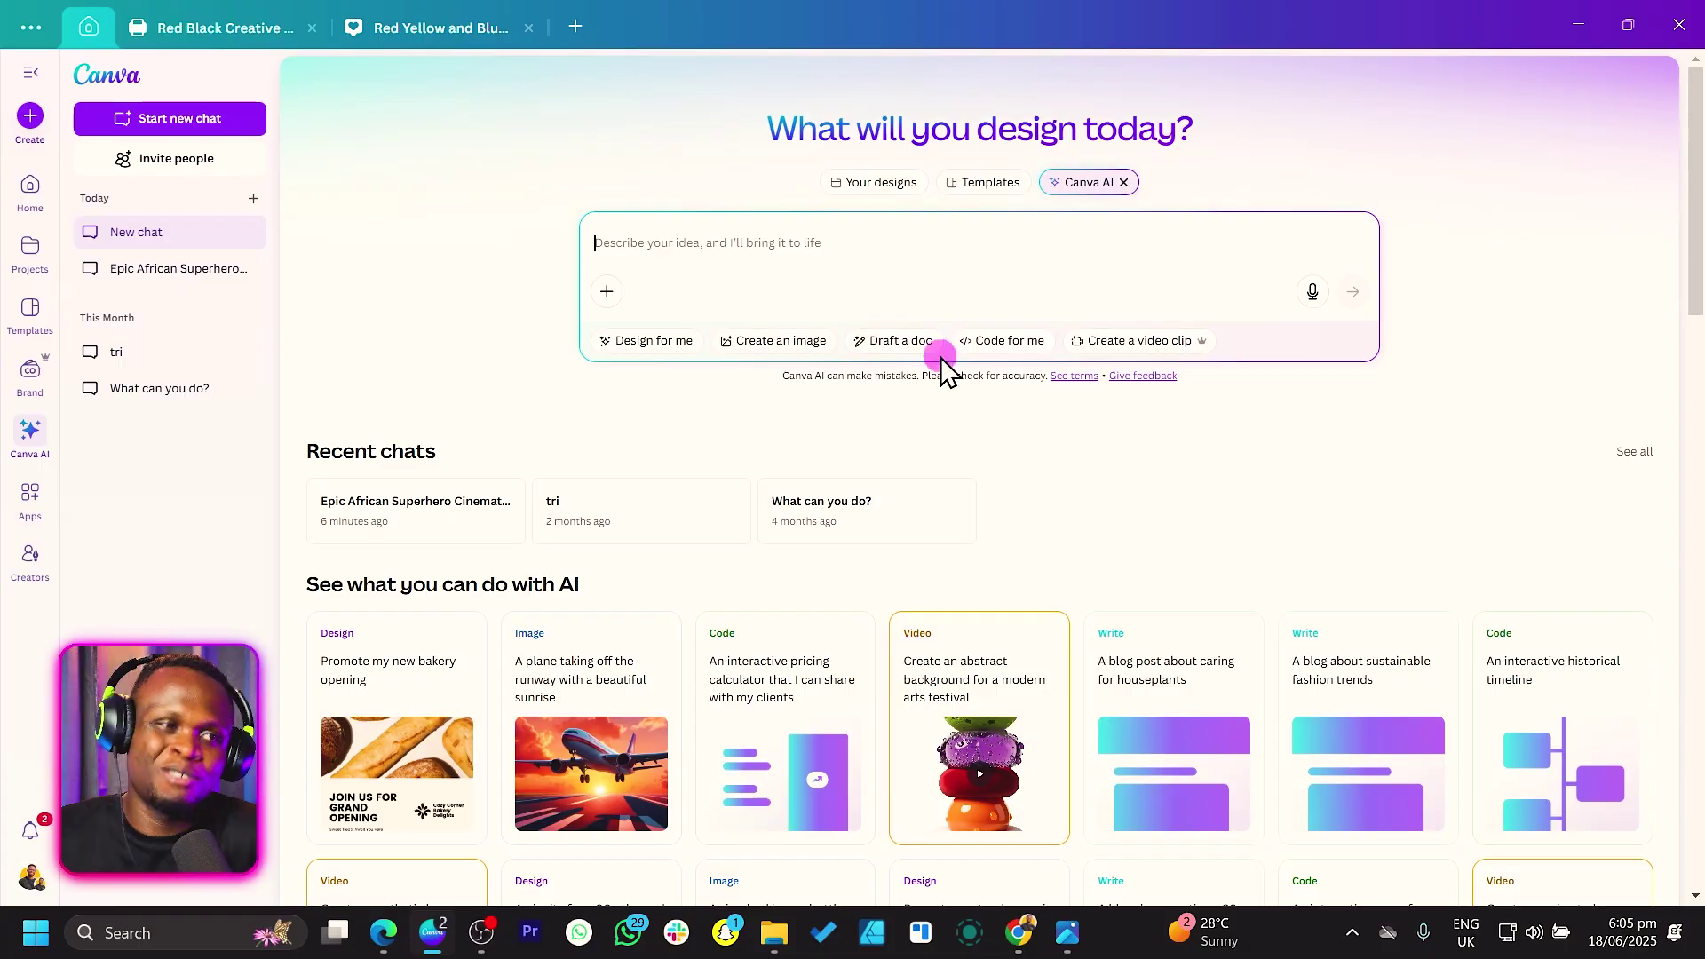
{"action": "key", "text": "ctrl+v"}
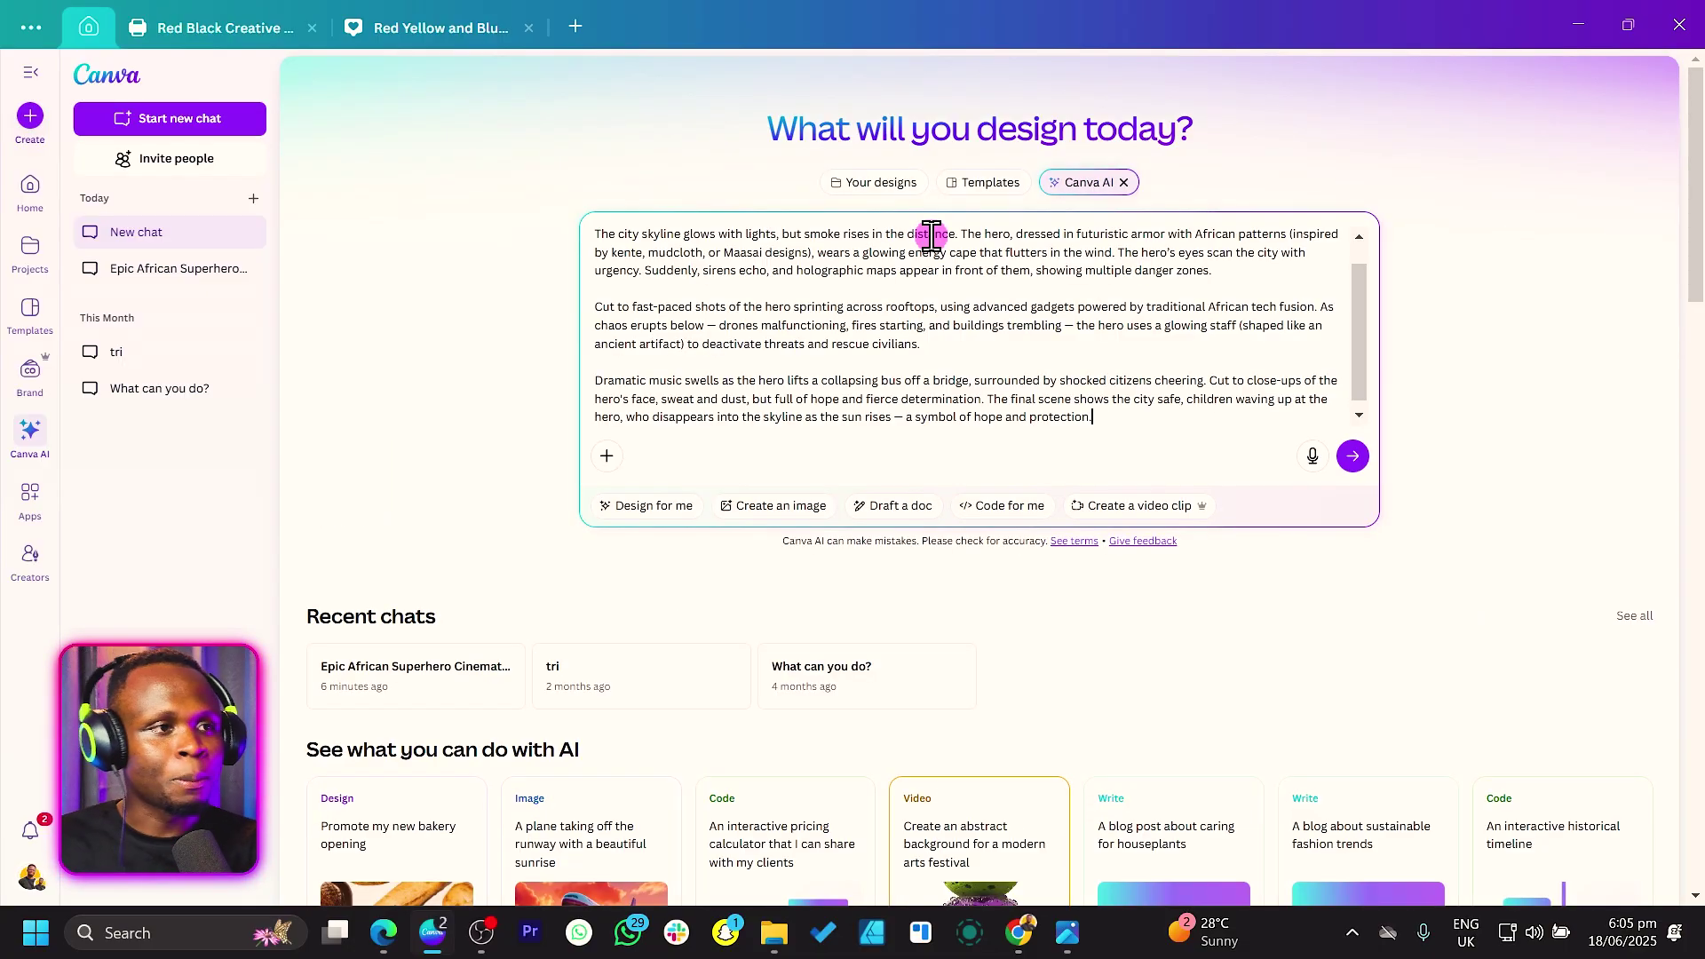
{"action": "scroll", "coordinate": [874, 341], "scroll_direction": "up", "scroll_amount": 1}
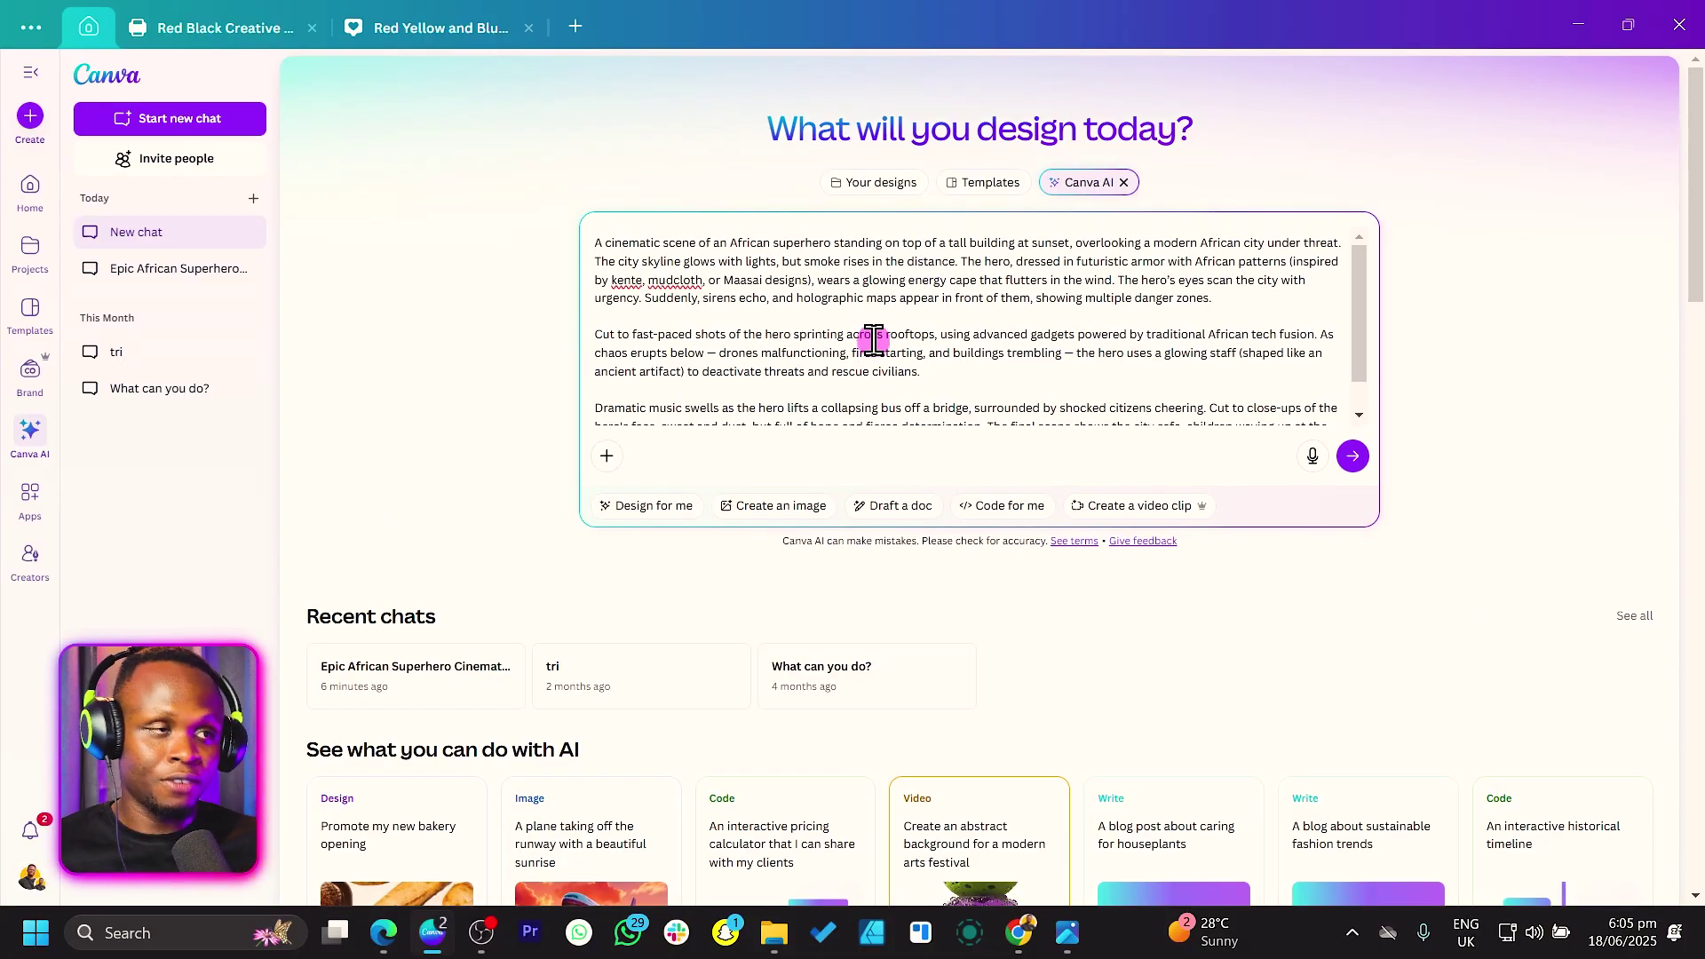
{"action": "scroll", "coordinate": [875, 286], "scroll_direction": "down", "scroll_amount": 1}
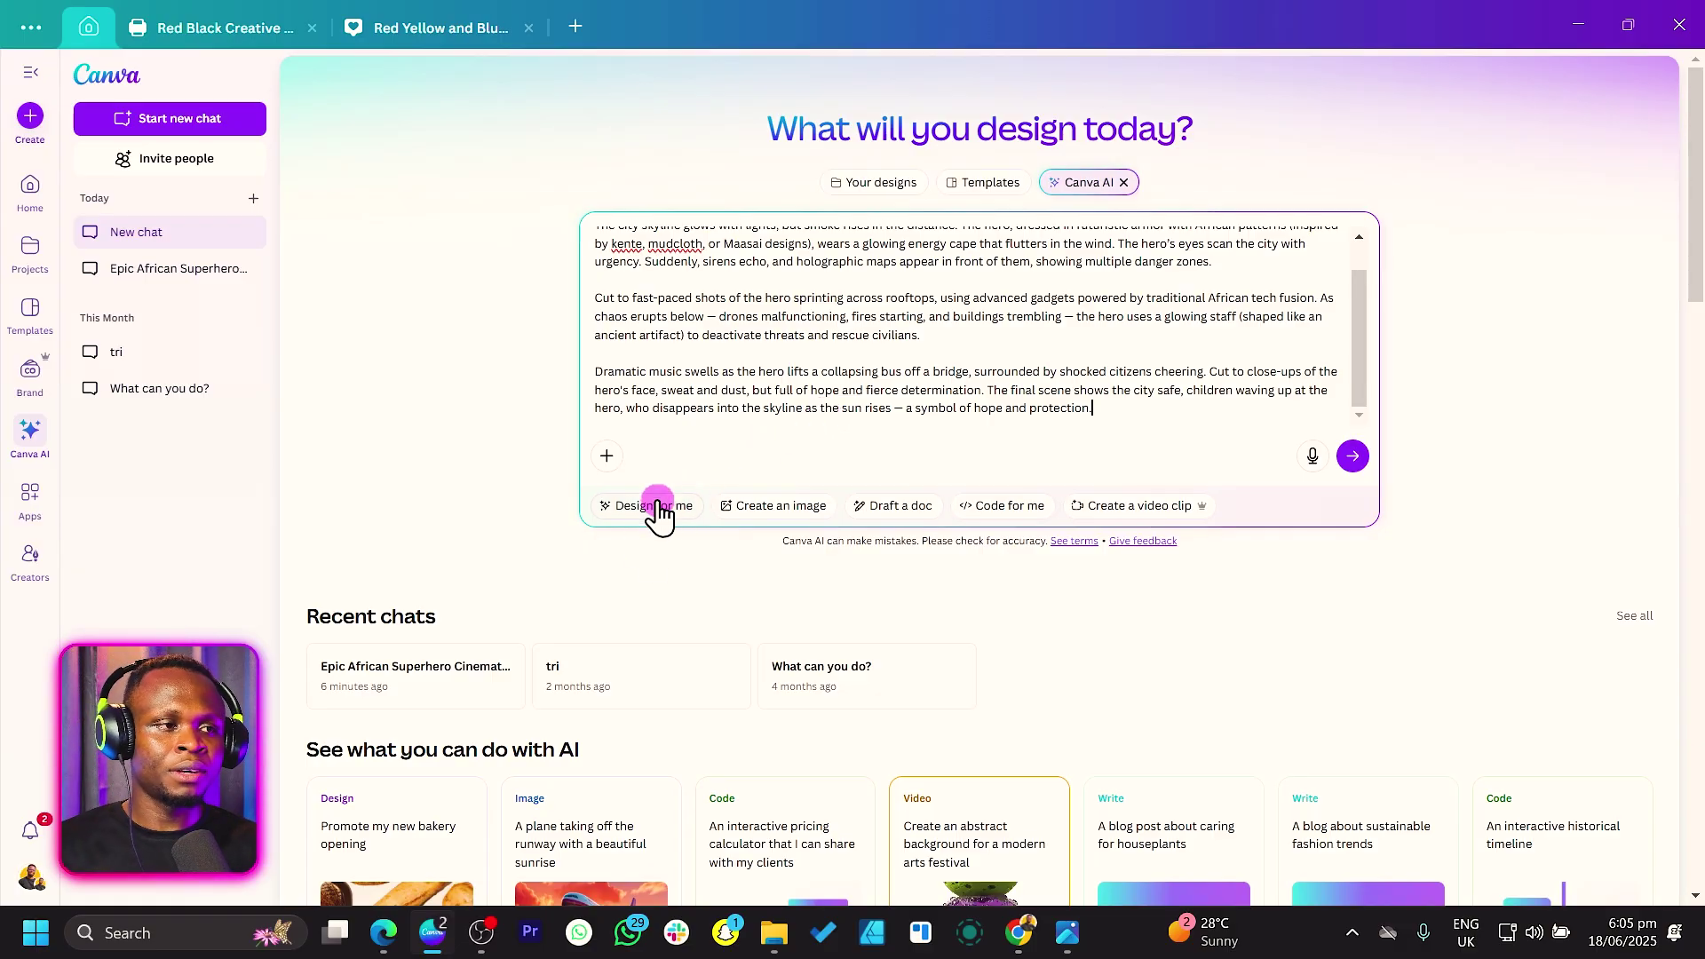
{"action": "left_click", "coordinate": [1140, 508]}
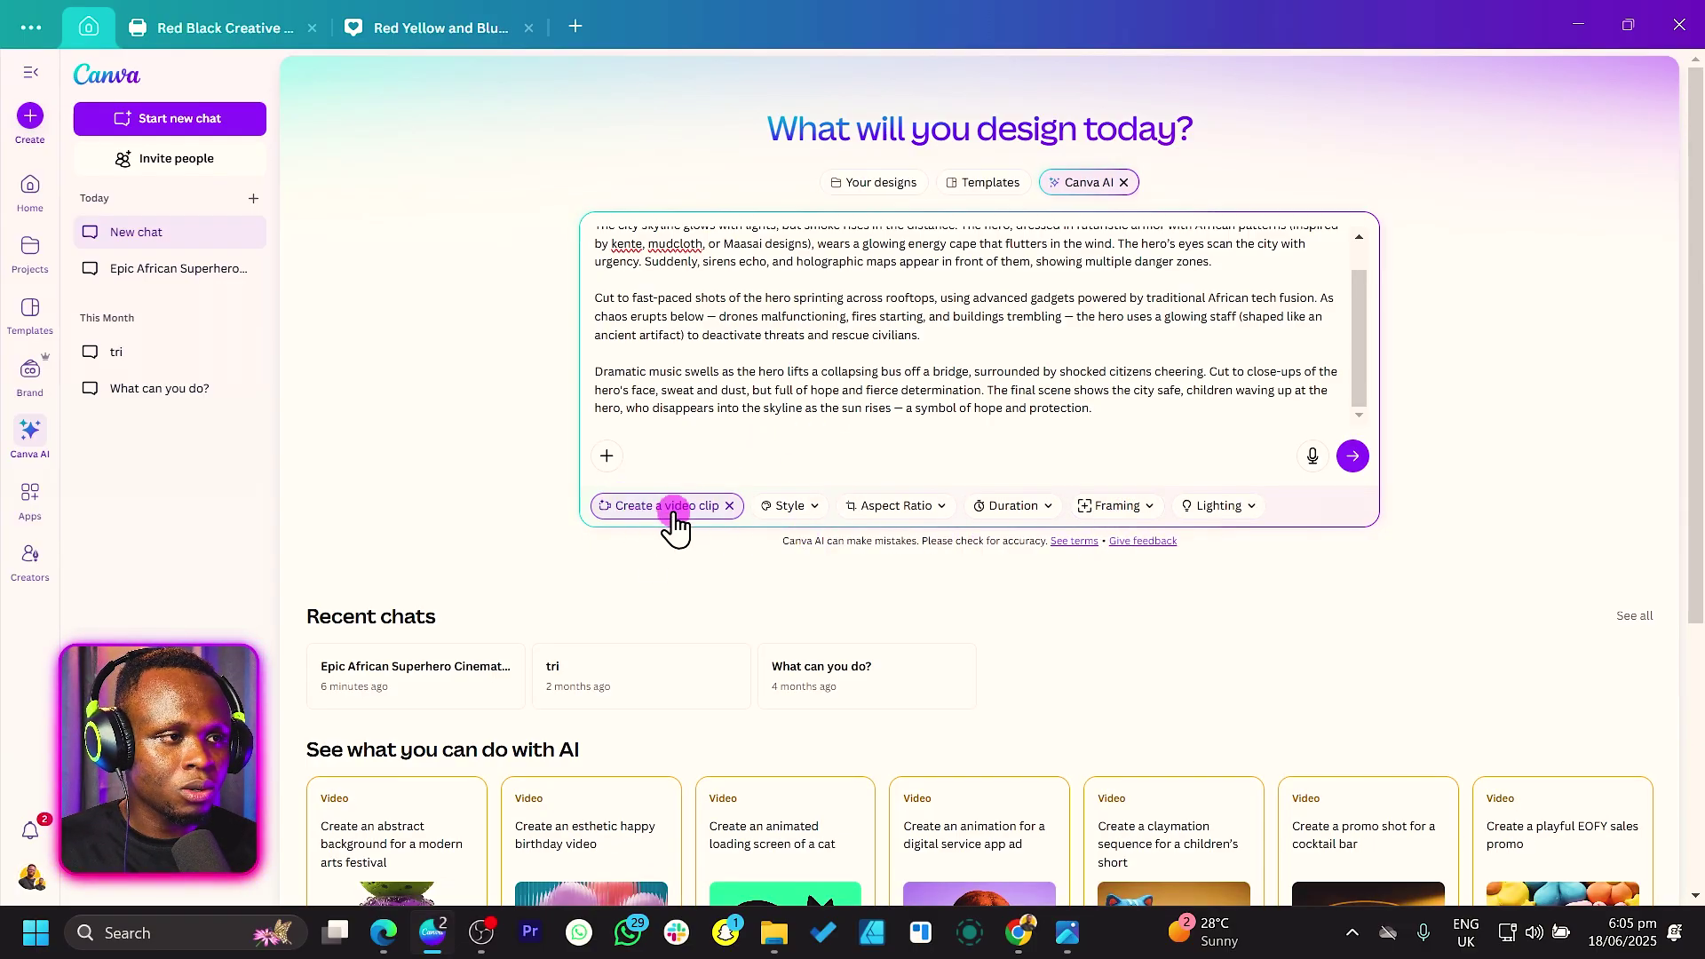
Set the clip to Animated style, 16:9, 8 seconds, Wide shot framing and Golden hour lighting.
{"action": "left_click", "coordinate": [787, 508]}
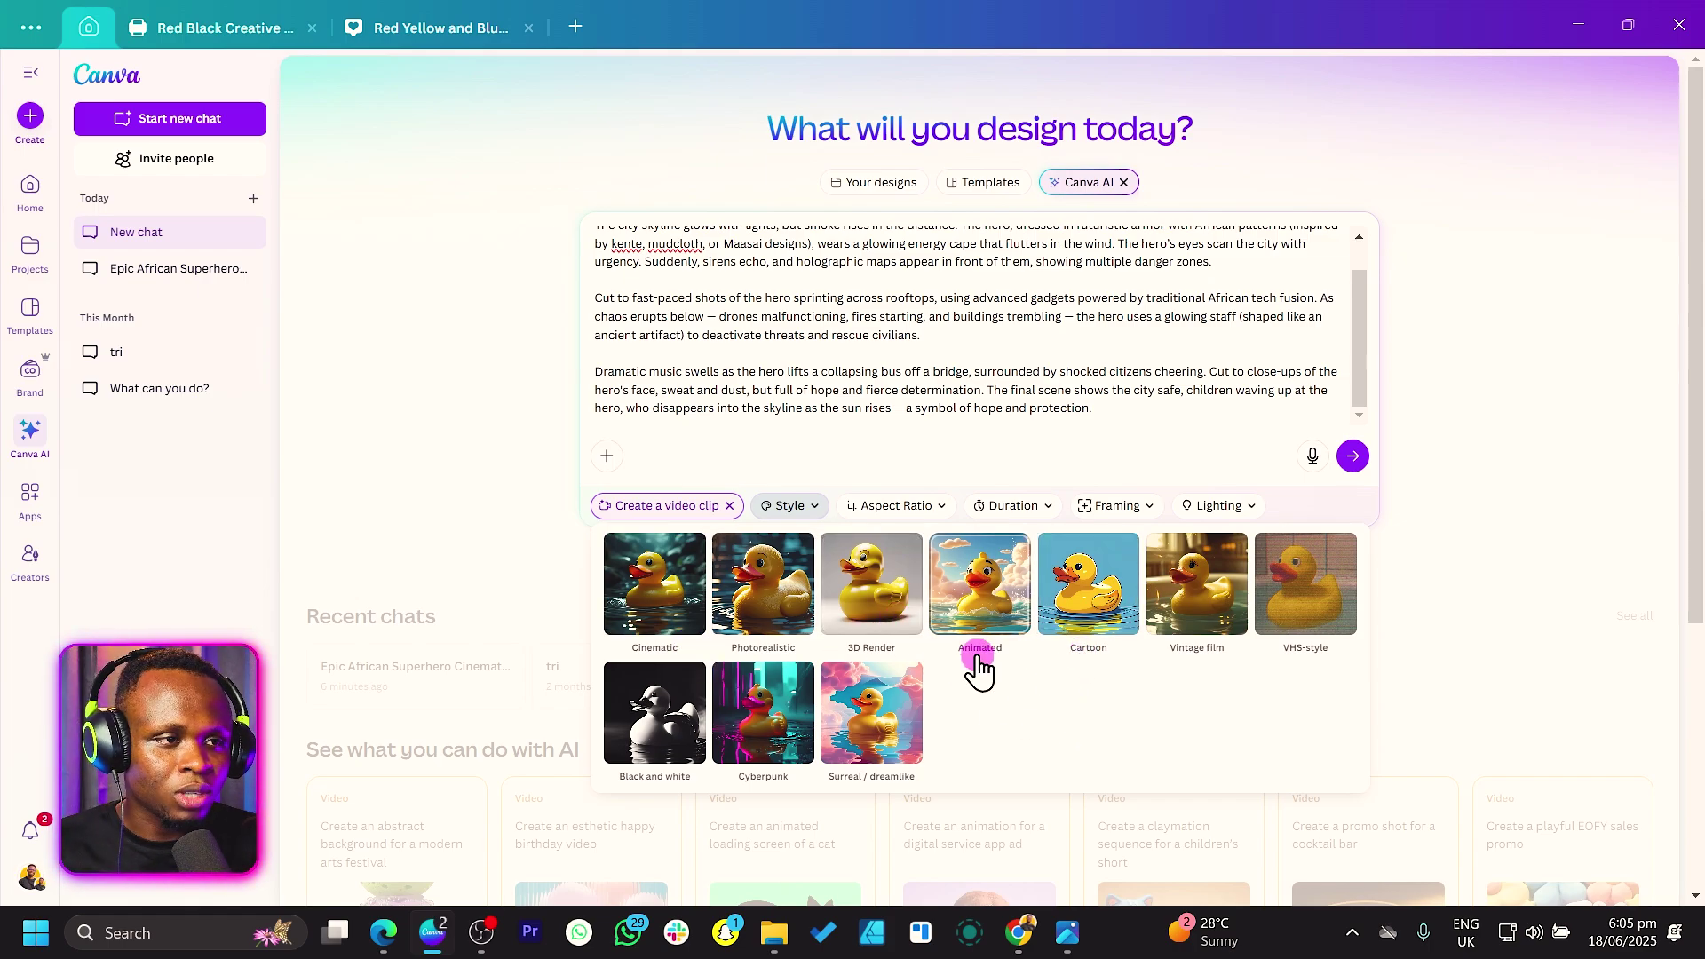
{"action": "left_click", "coordinate": [987, 619]}
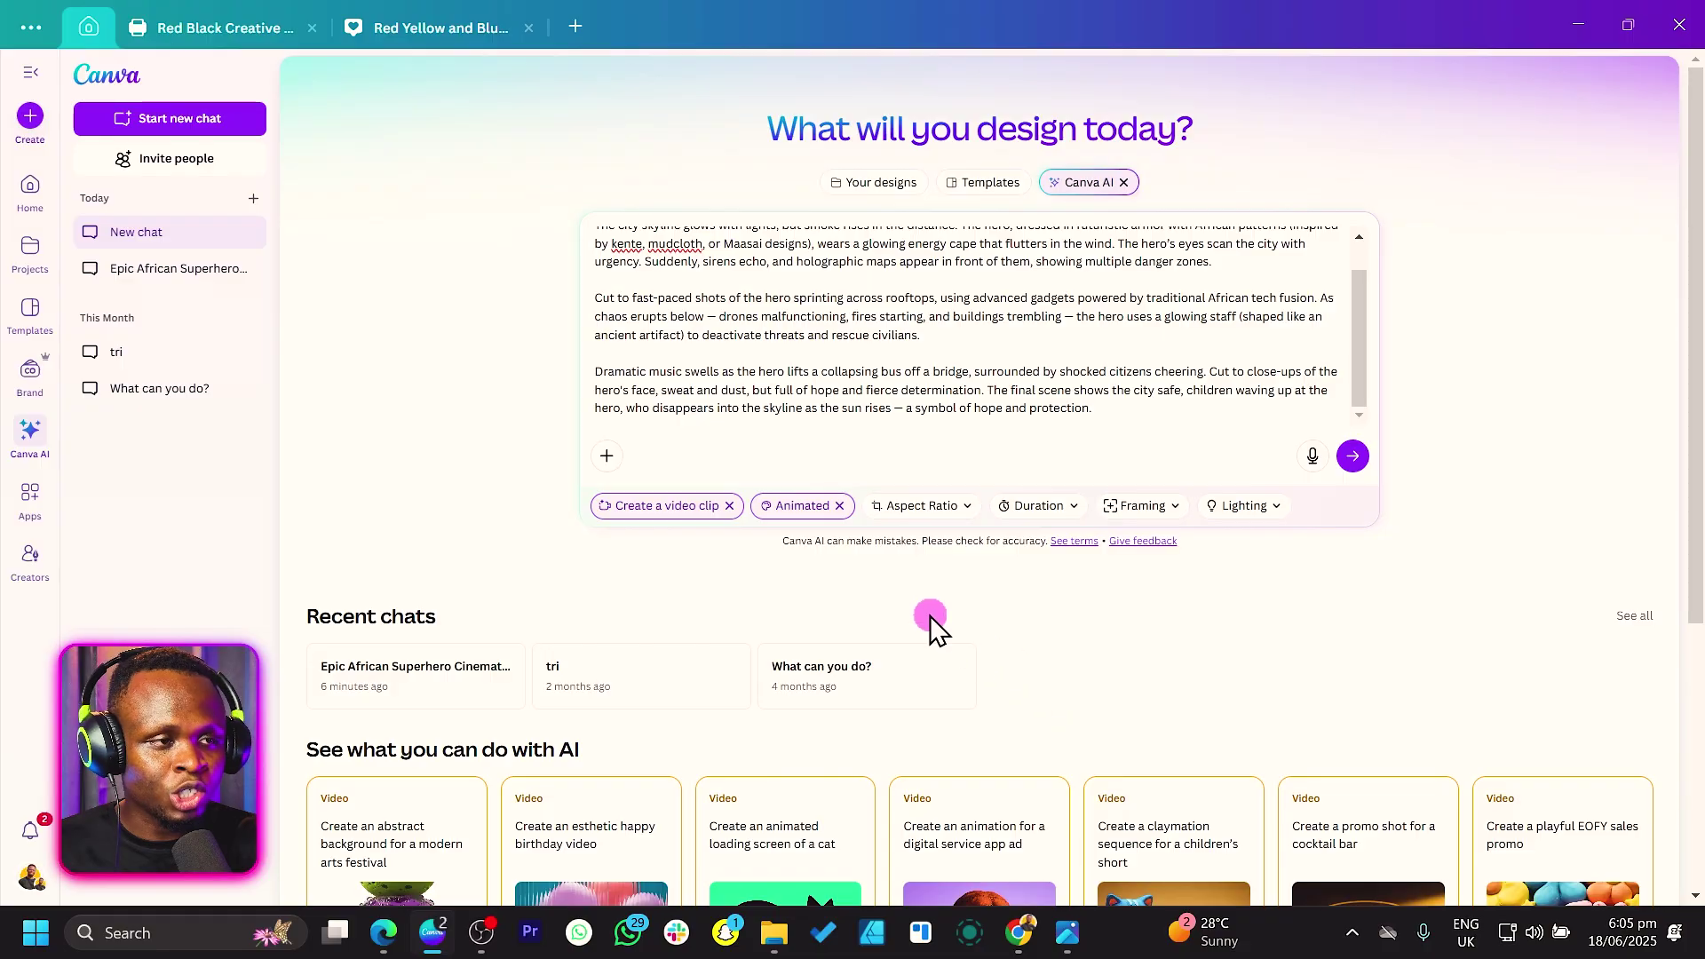
{"action": "left_click", "coordinate": [907, 512]}
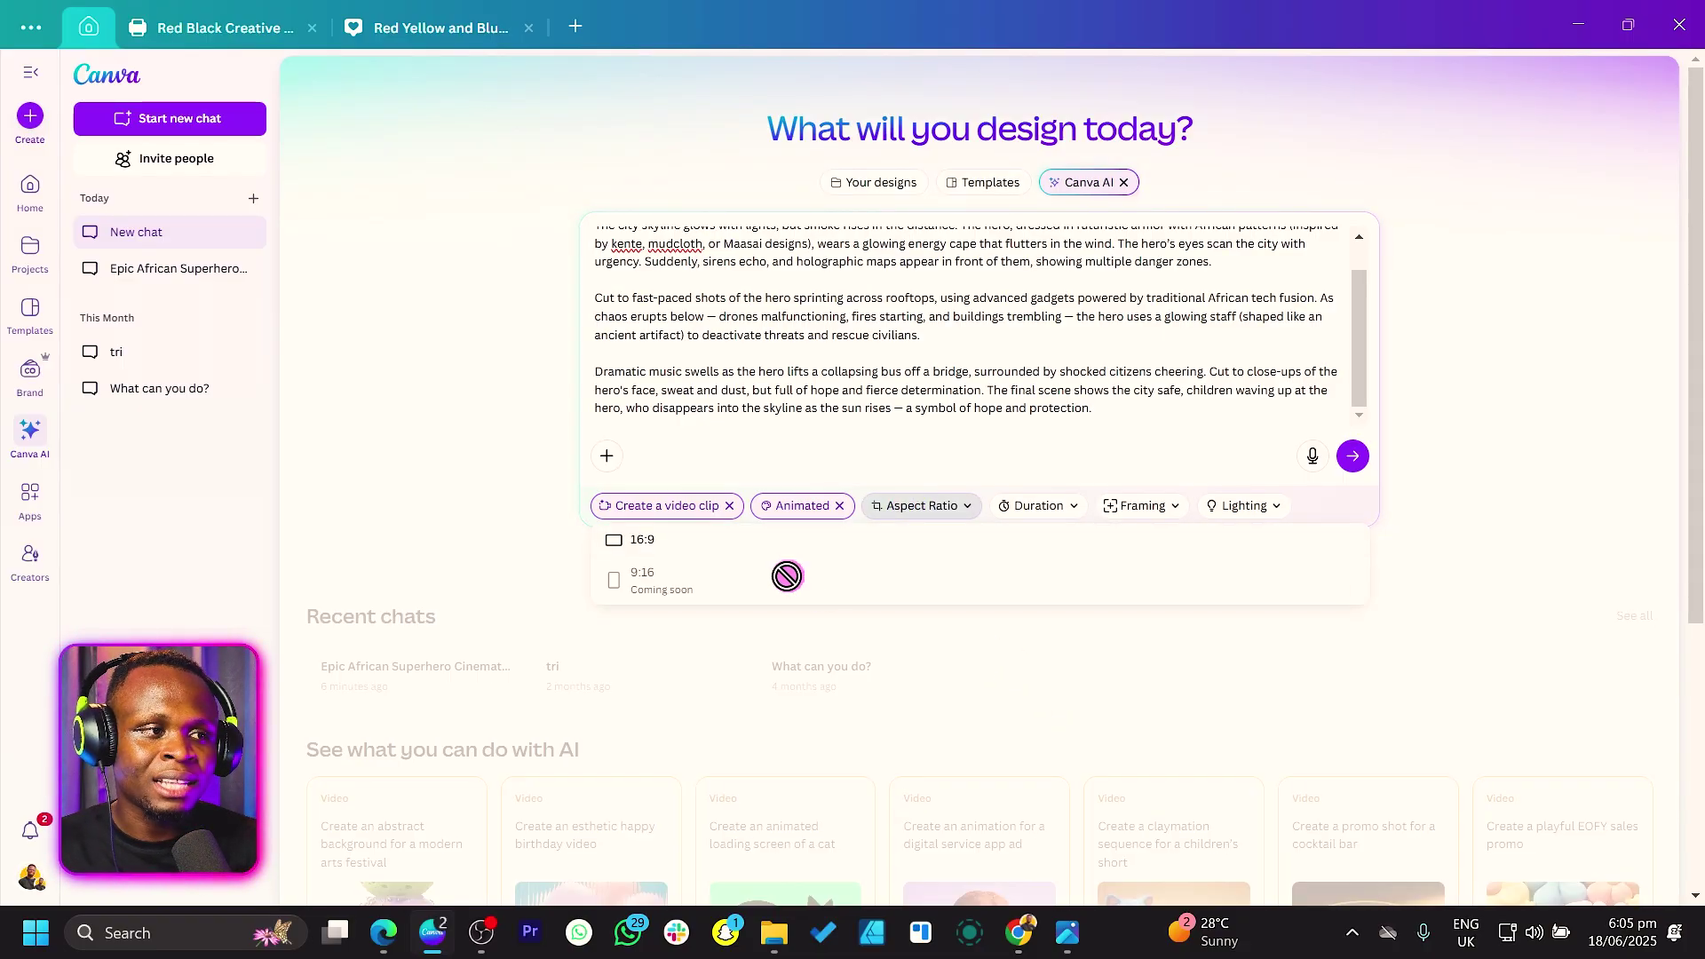
{"action": "left_click", "coordinate": [734, 543]}
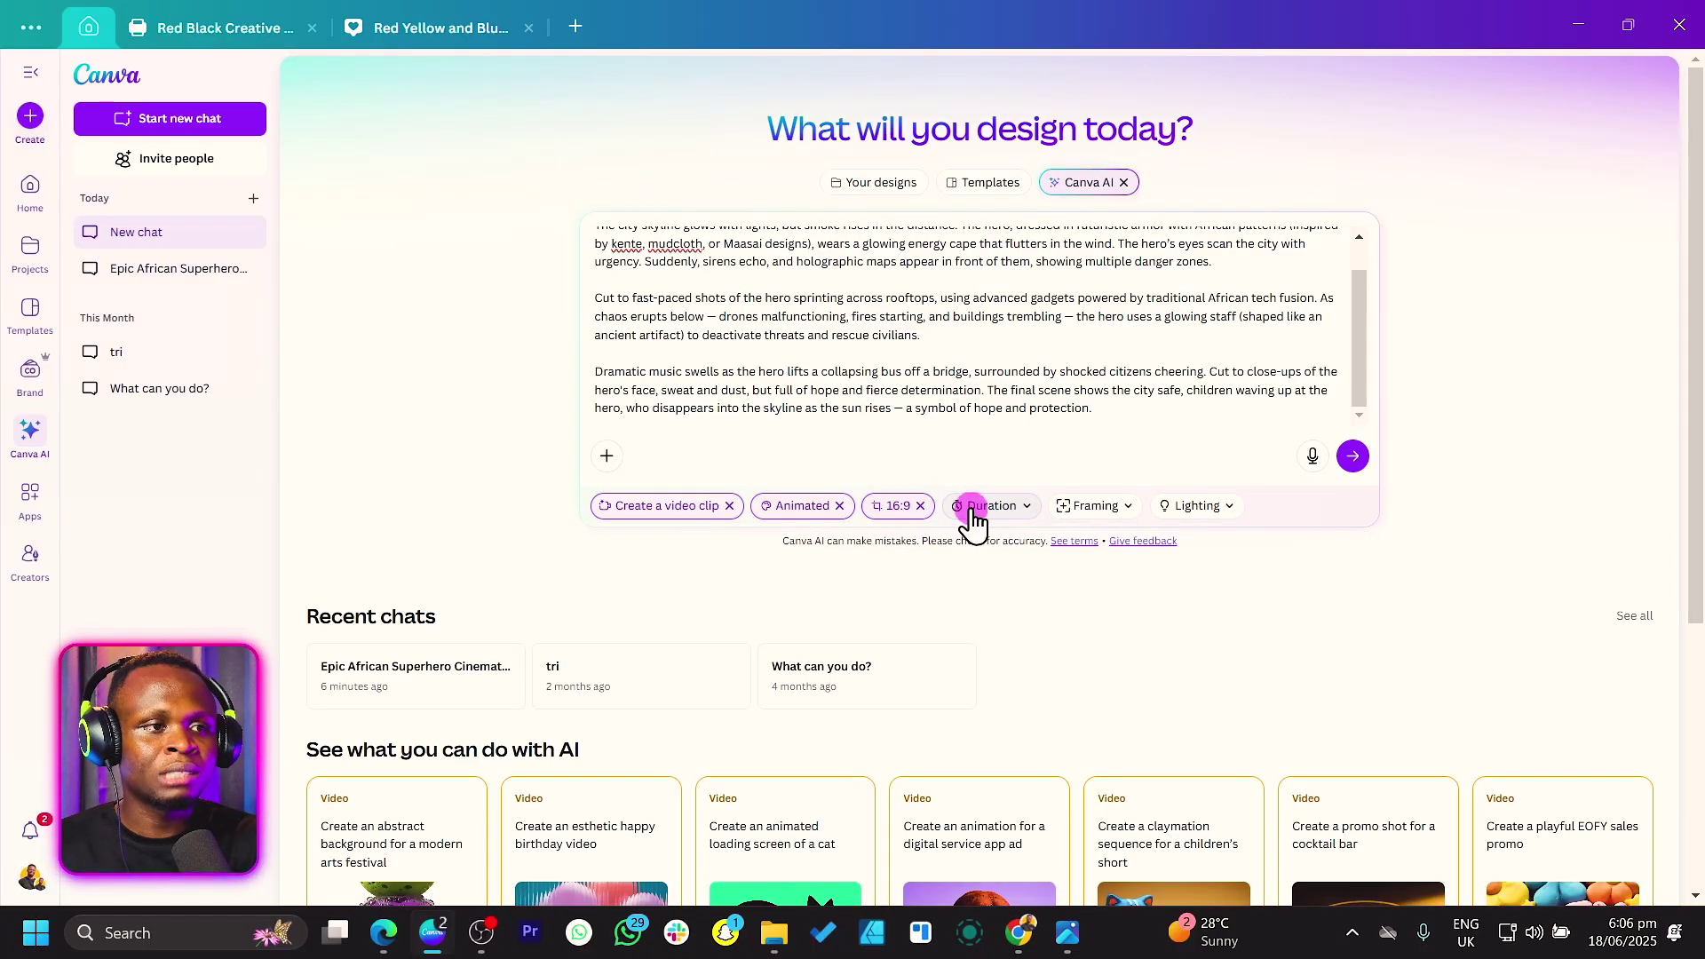
{"action": "left_click", "coordinate": [1009, 510]}
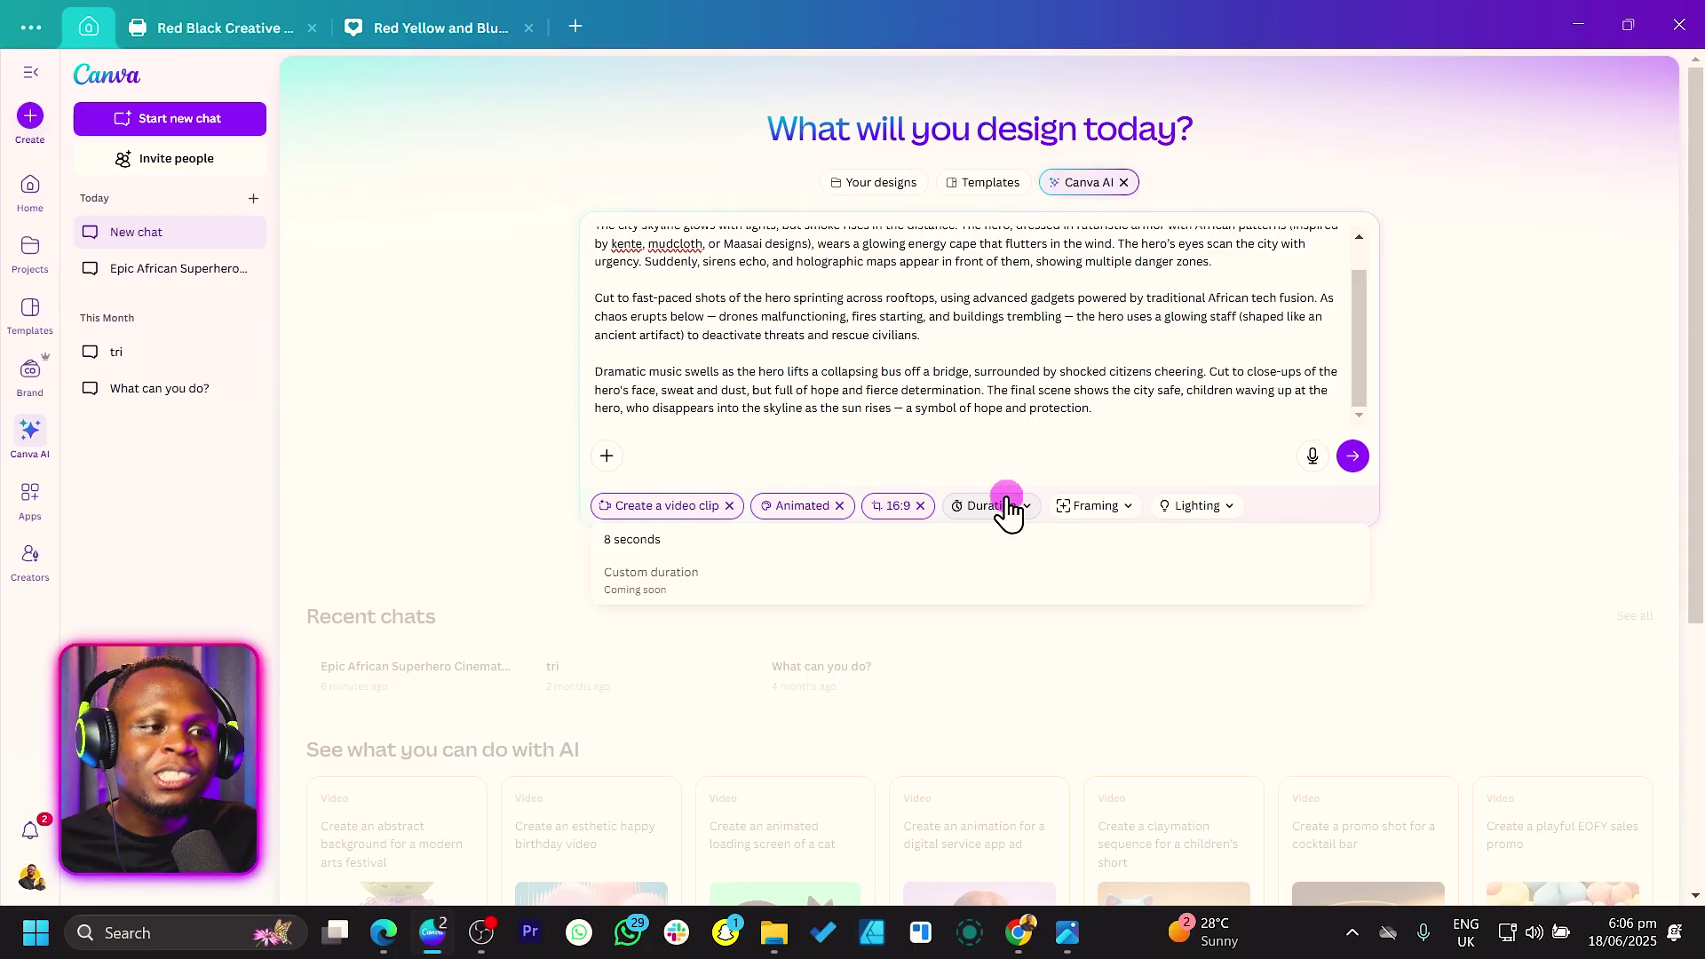
{"action": "left_click", "coordinate": [716, 539]}
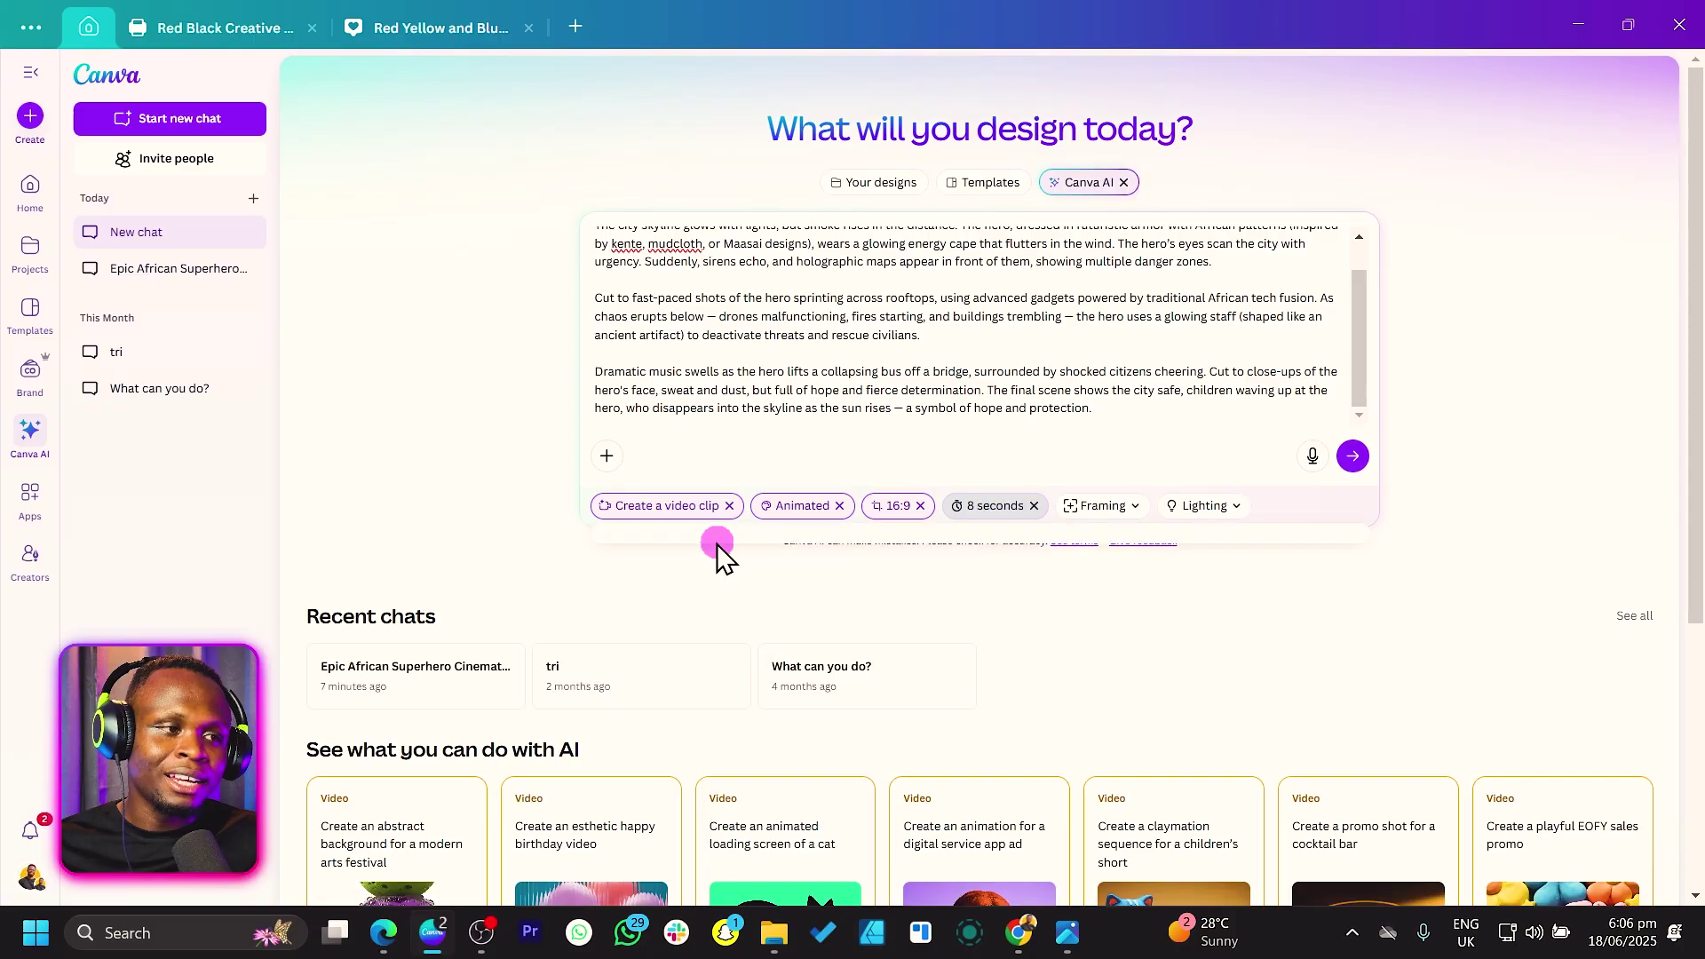
{"action": "left_click", "coordinate": [1091, 508]}
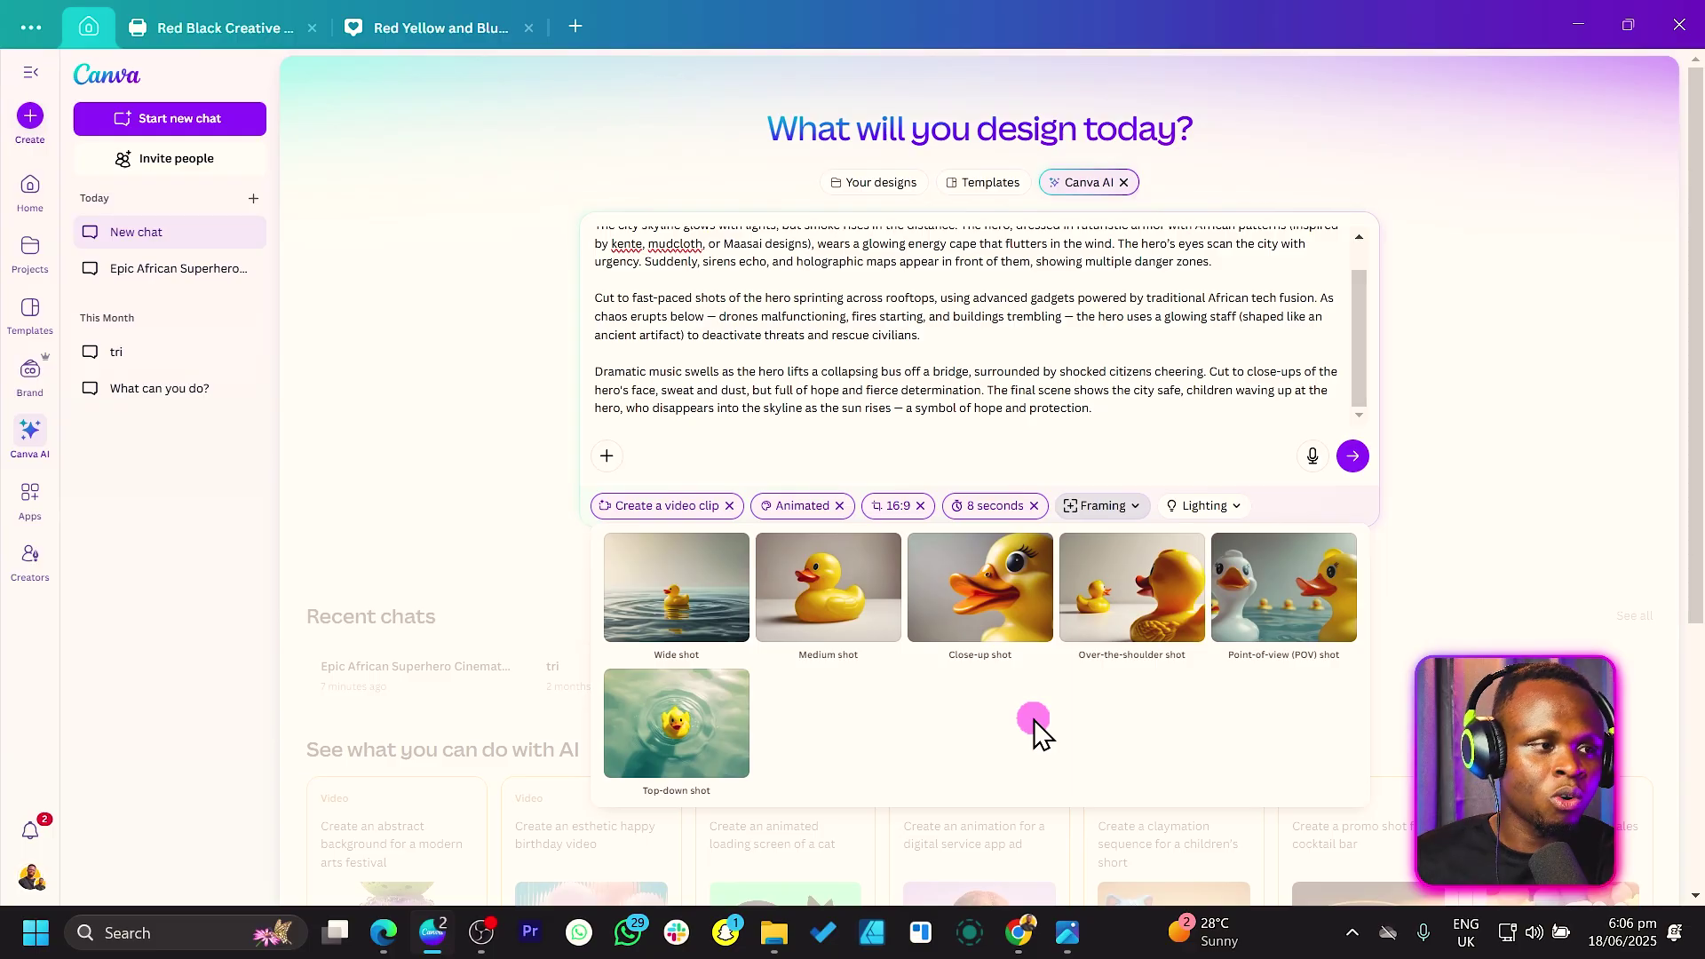
{"action": "left_click", "coordinate": [697, 608]}
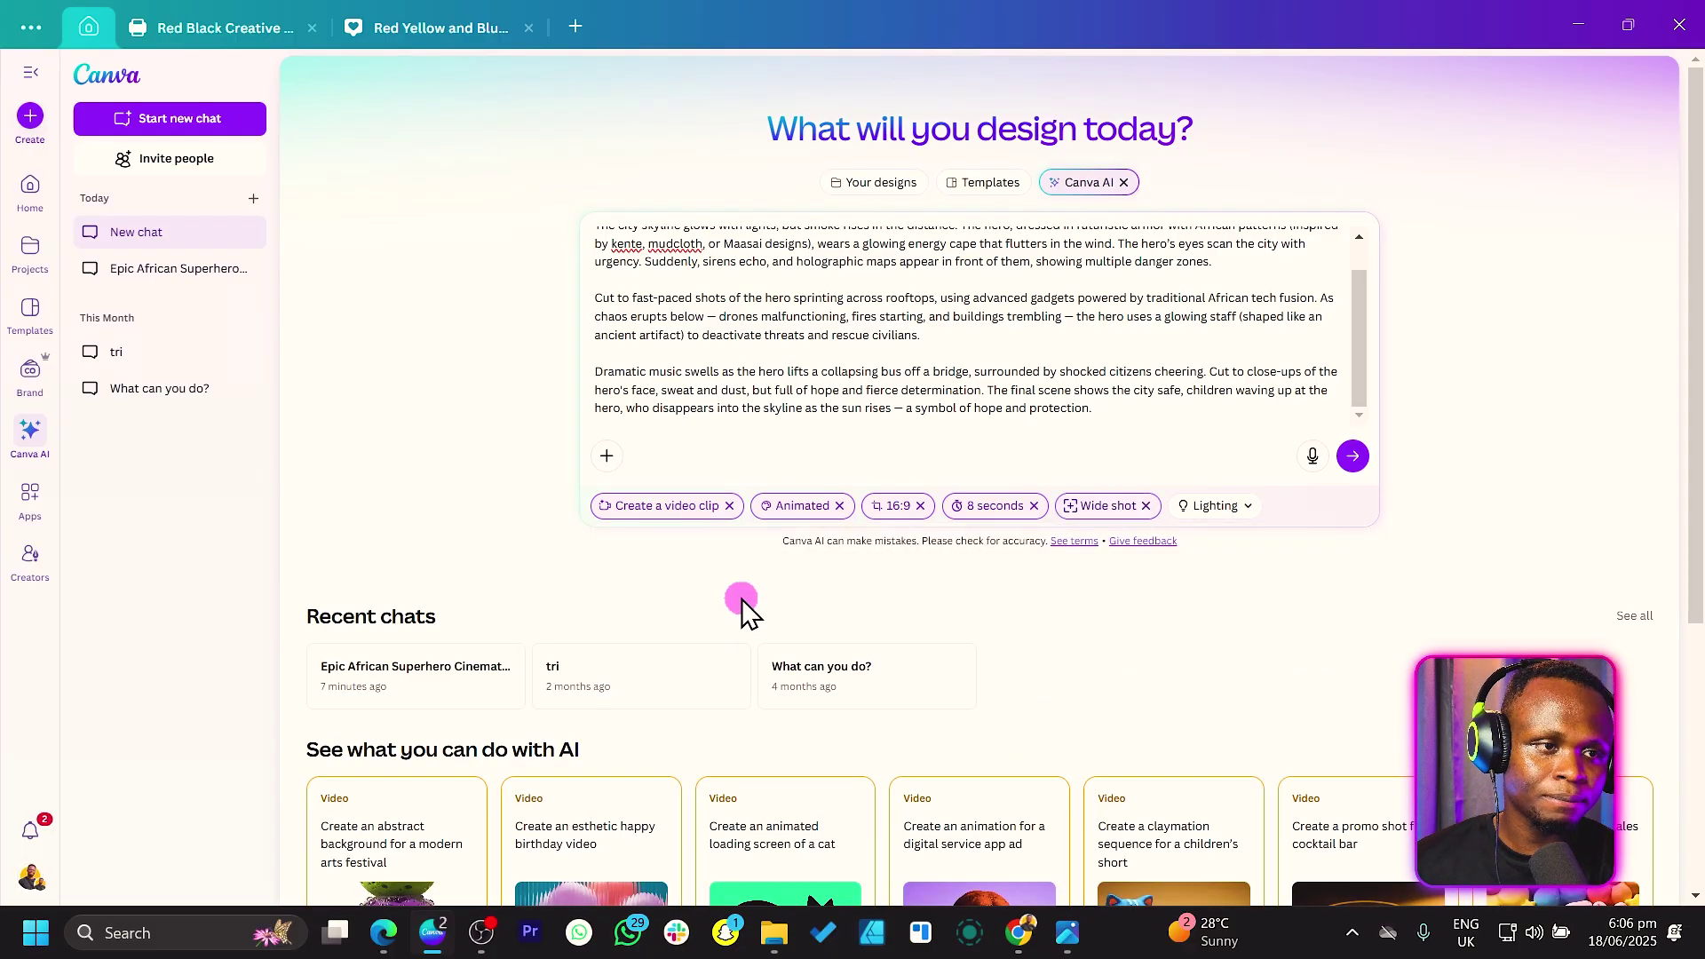
{"action": "left_click", "coordinate": [1199, 506]}
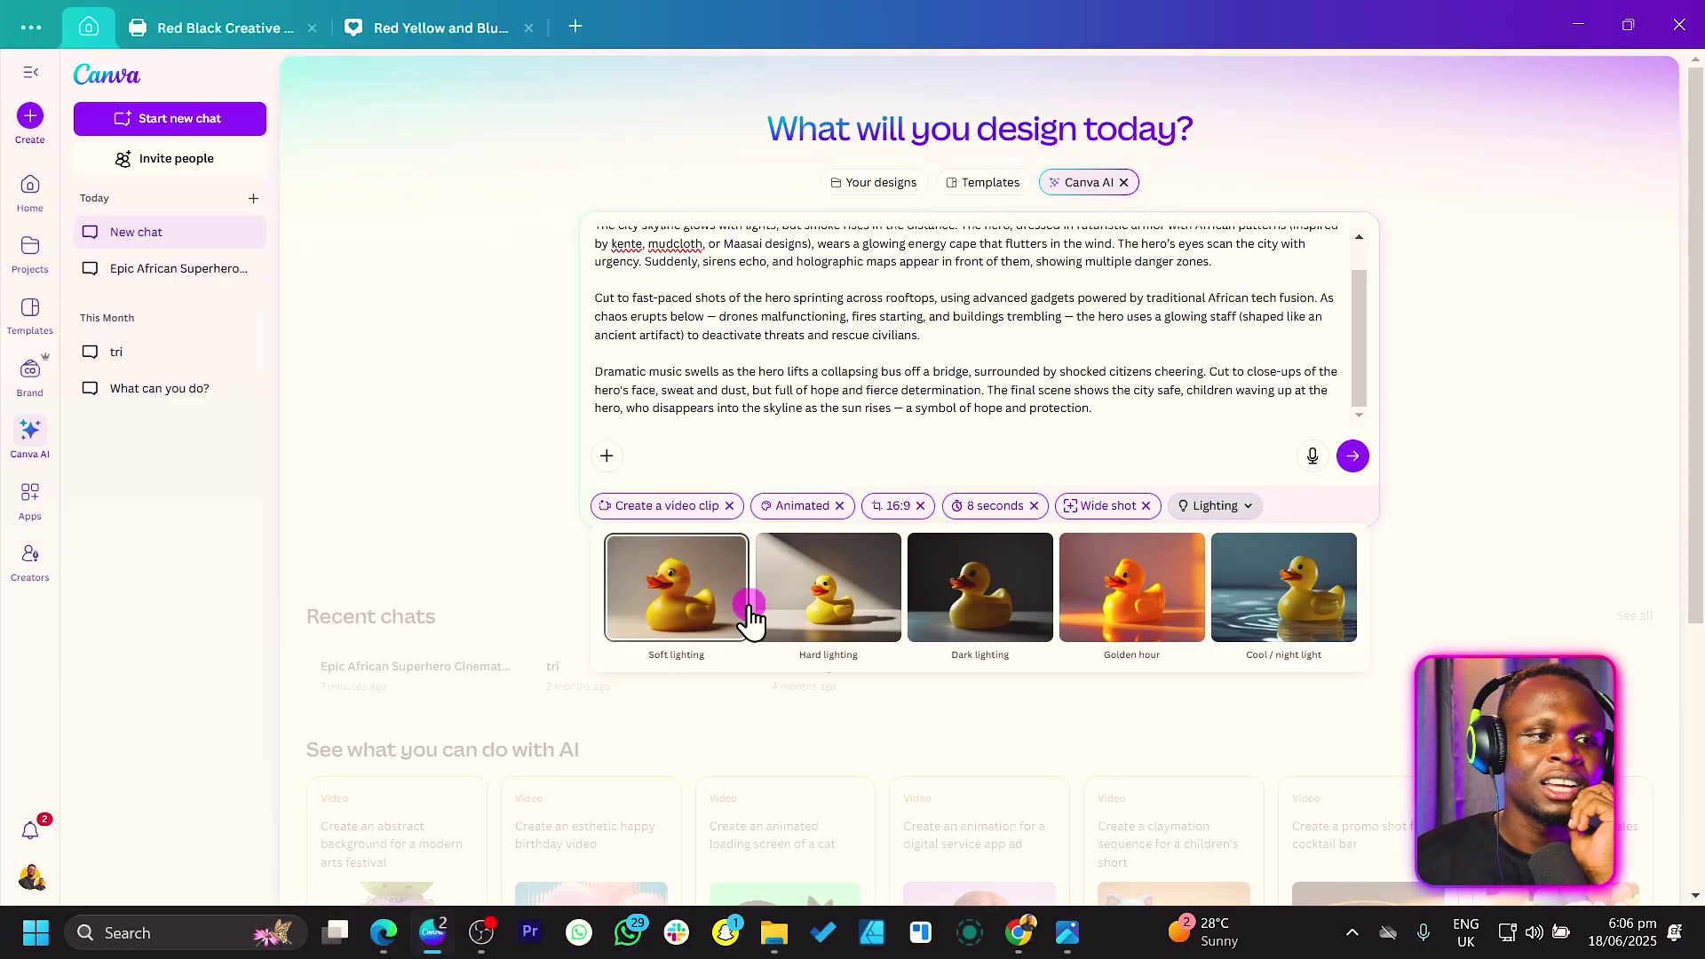
{"action": "left_click", "coordinate": [1127, 597]}
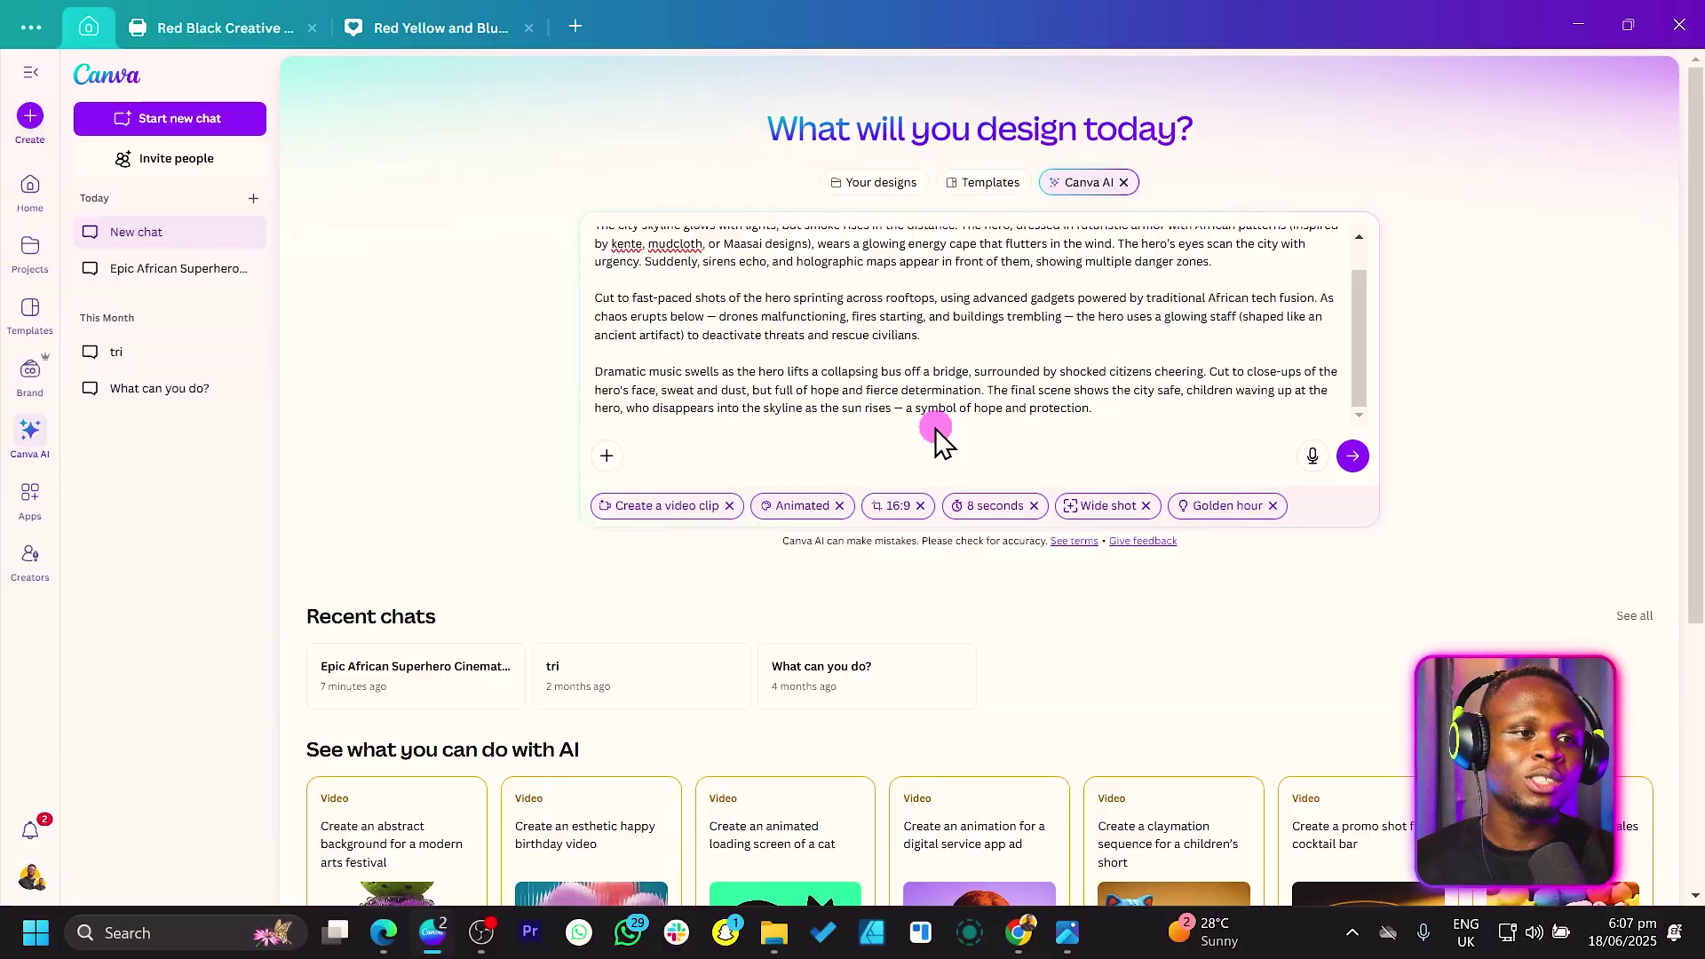
Submit the superhero prompt and wait for Canva AI to generate the video clip.
{"action": "left_click", "coordinate": [1352, 458]}
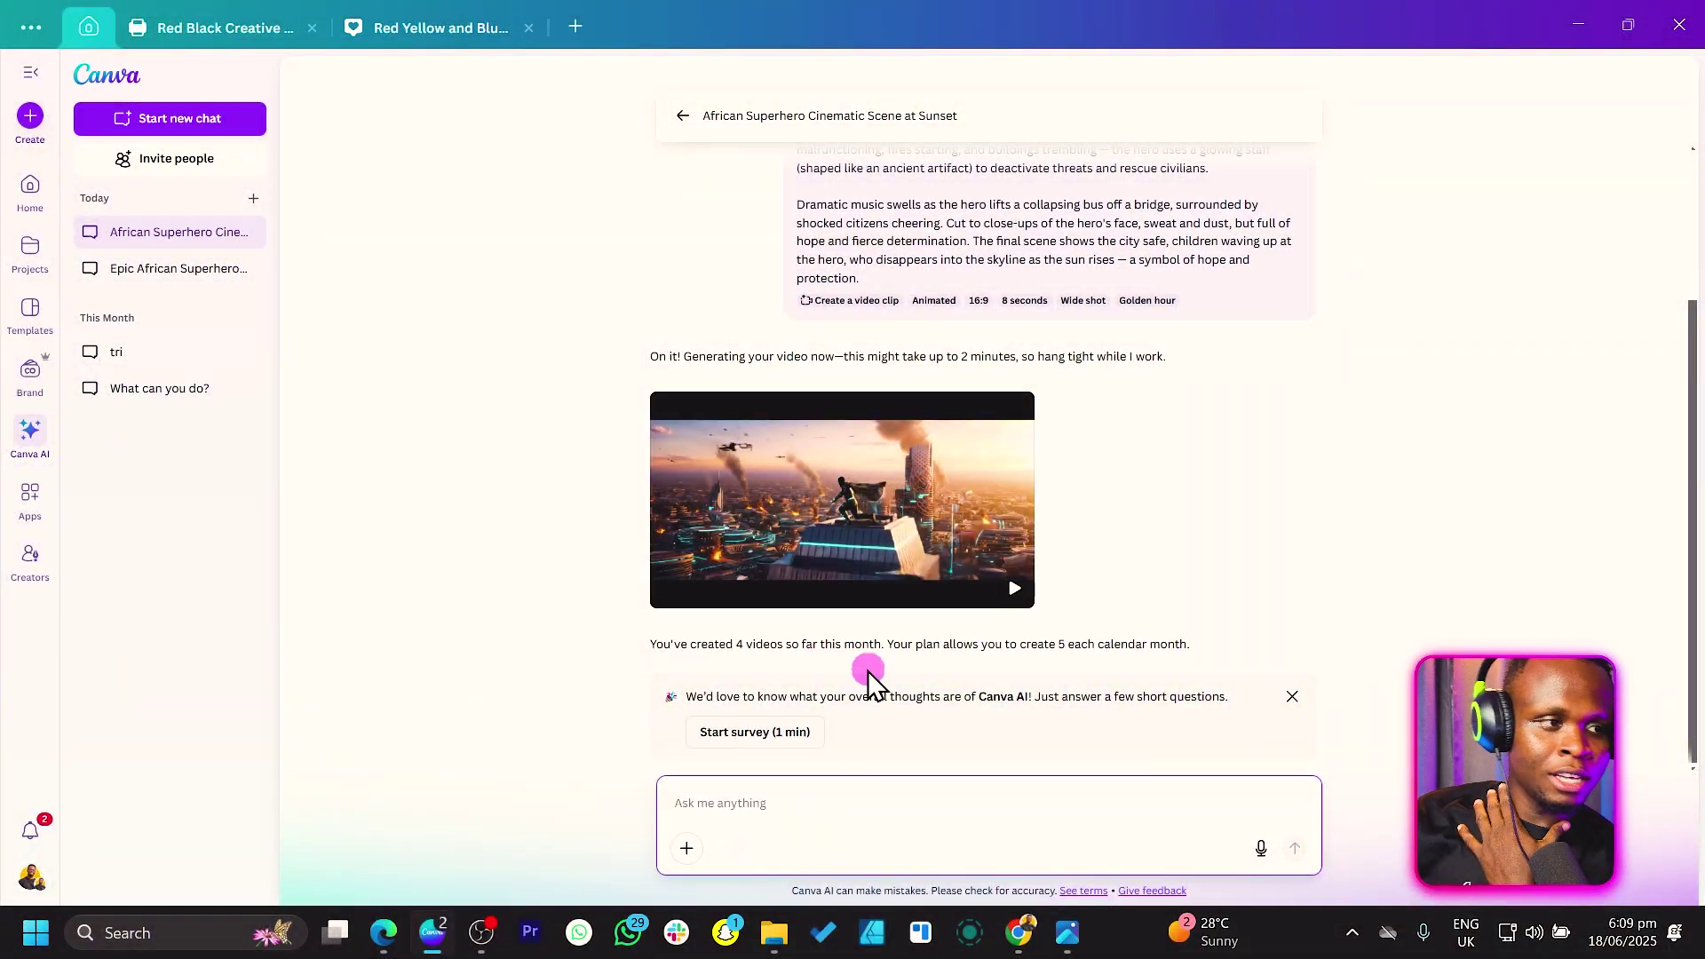
Open the generated superhero clip in the large preview, play it, then replay it.
{"action": "left_click", "coordinate": [964, 538]}
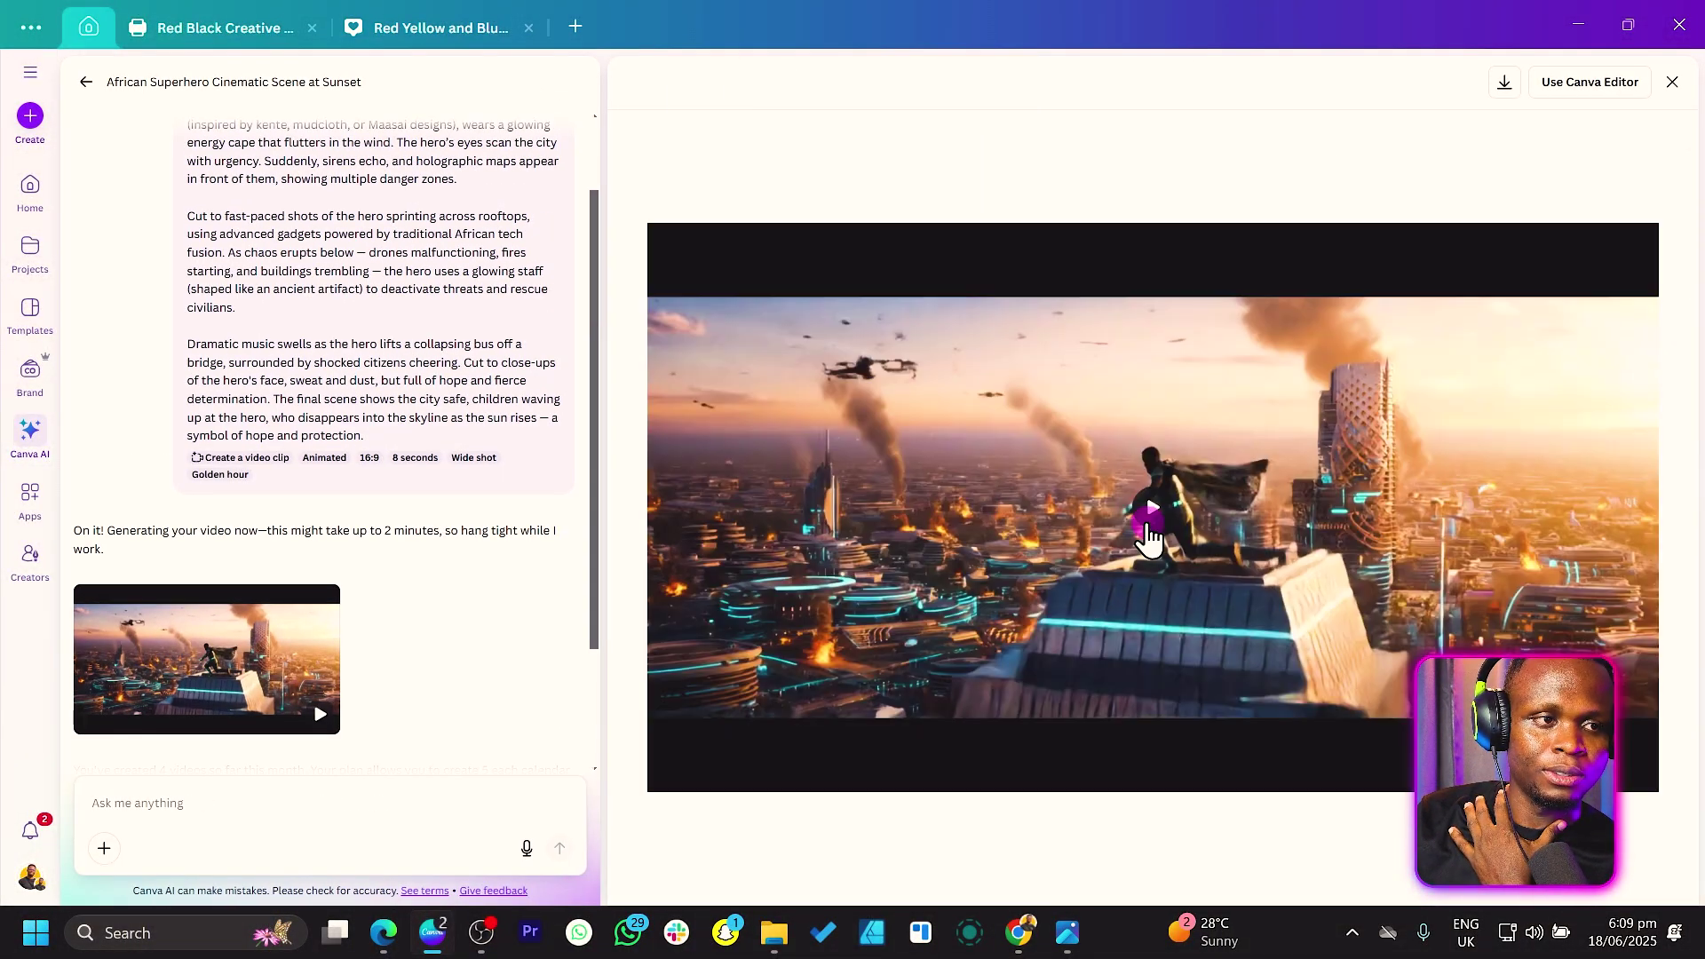
{"action": "left_click", "coordinate": [1152, 514]}
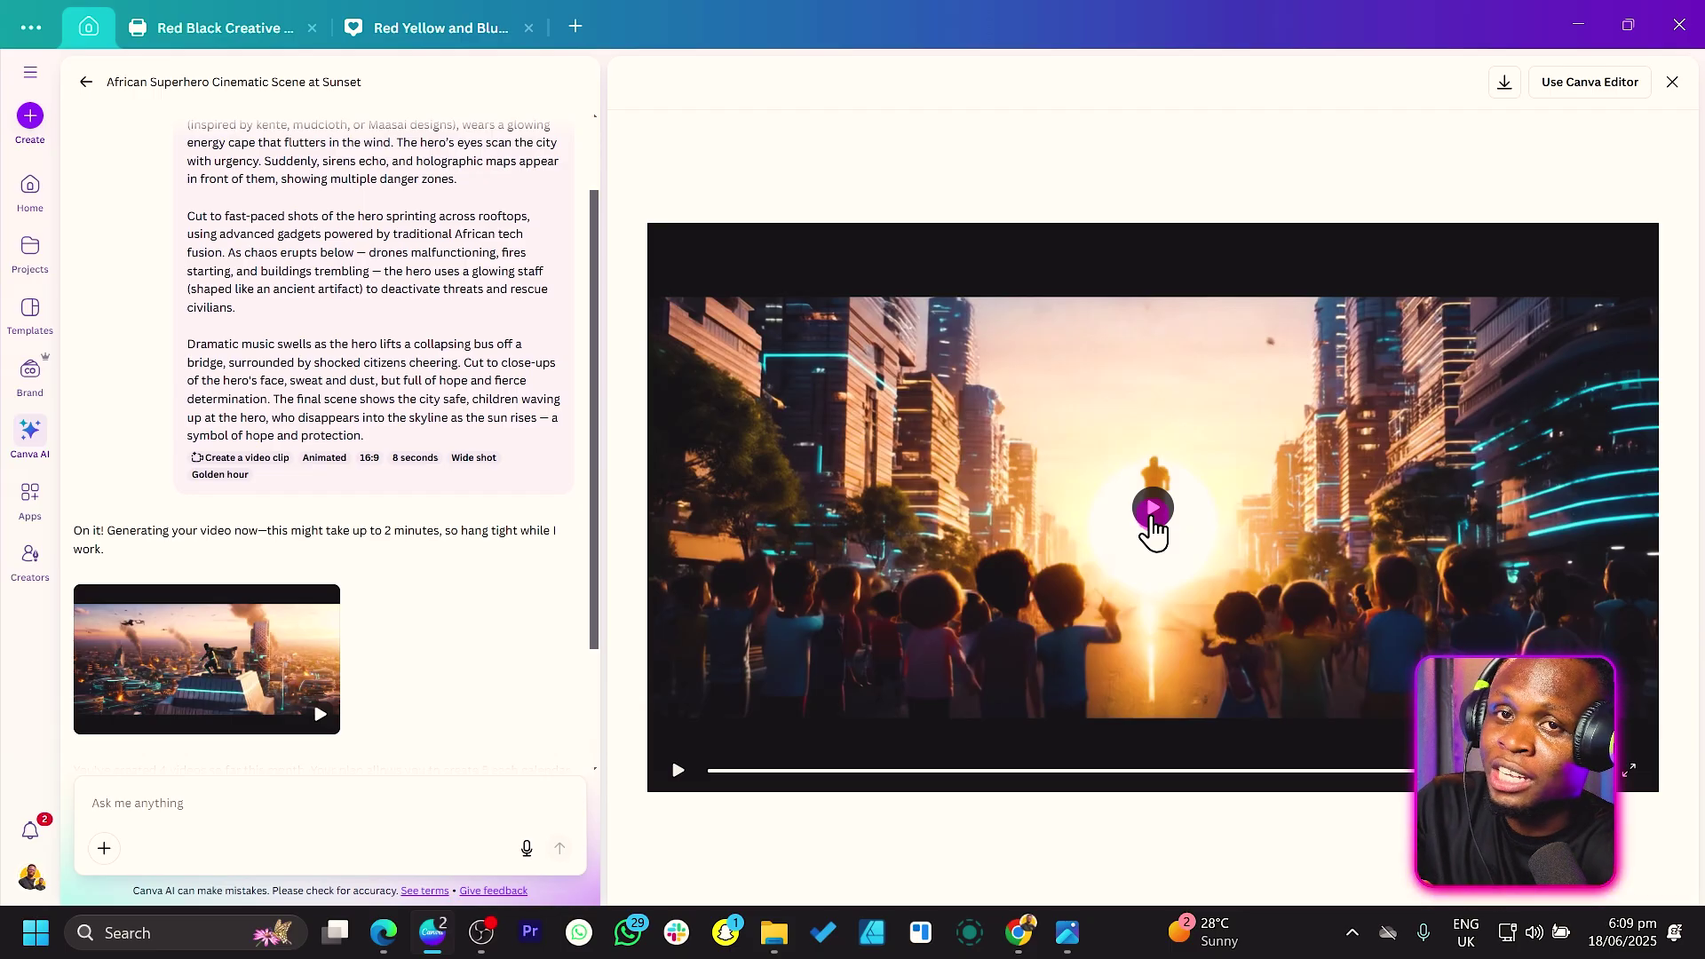
{"action": "left_click", "coordinate": [1153, 514]}
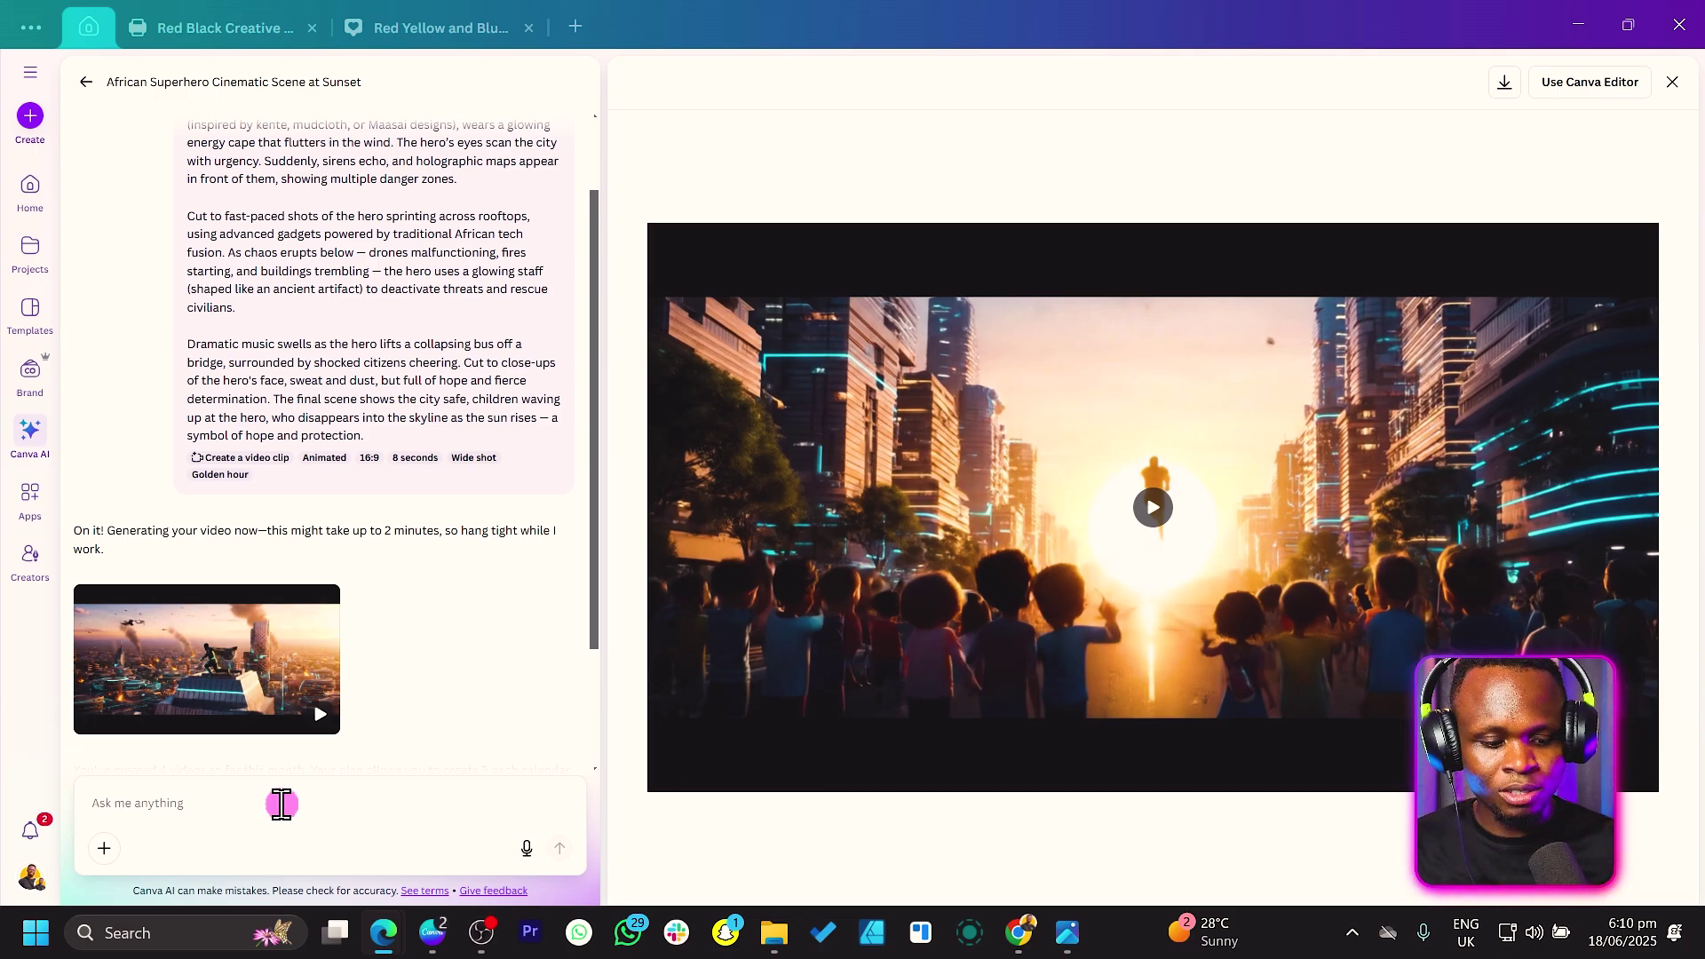
Paste the Canva AI rap lyrics prompt into a new request and send it to generate a video.
{"action": "left_click", "coordinate": [208, 808]}
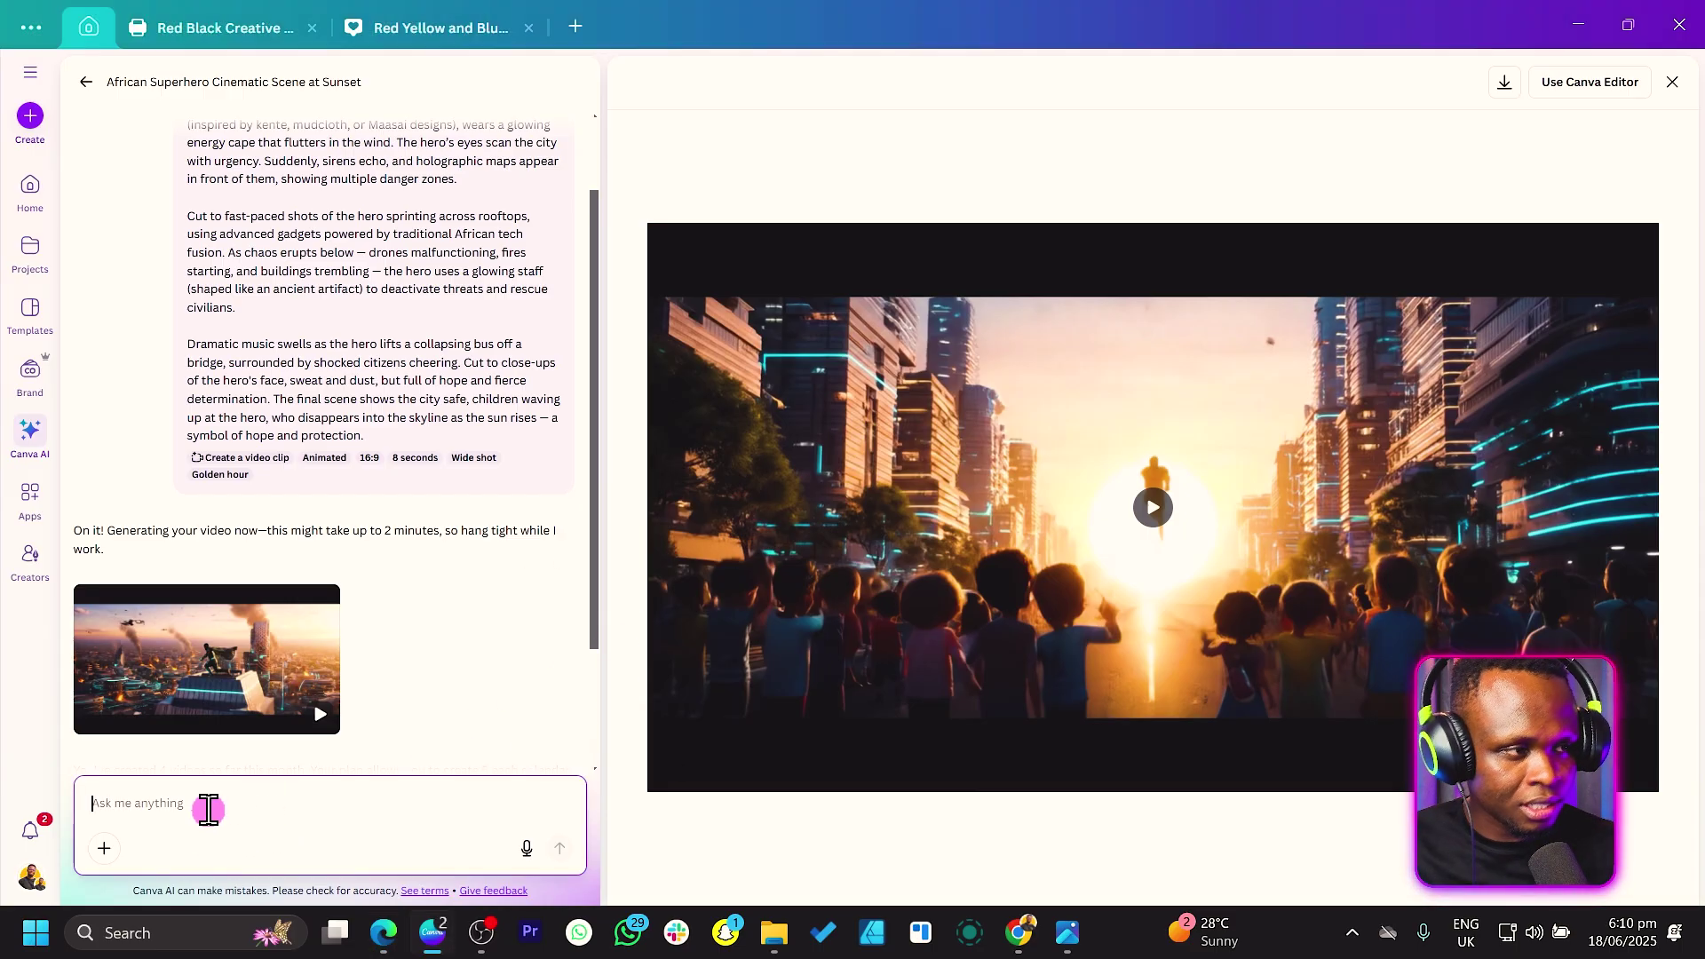
{"action": "key", "text": "ctrl+v"}
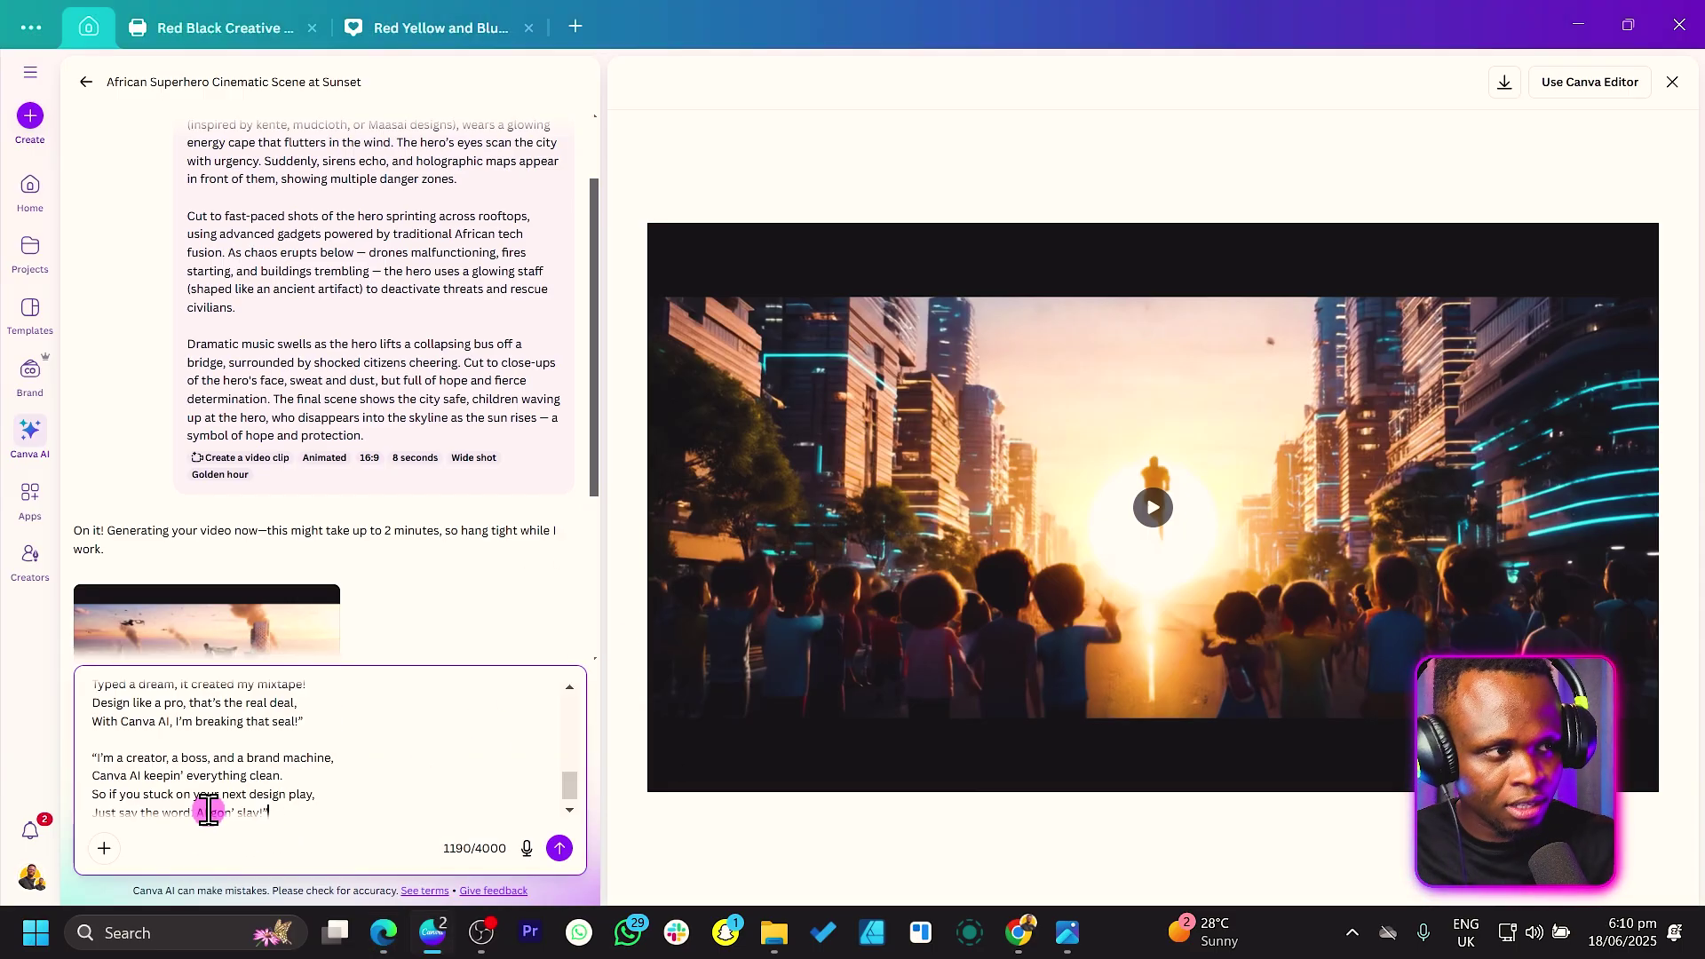
{"action": "left_click", "coordinate": [560, 848]}
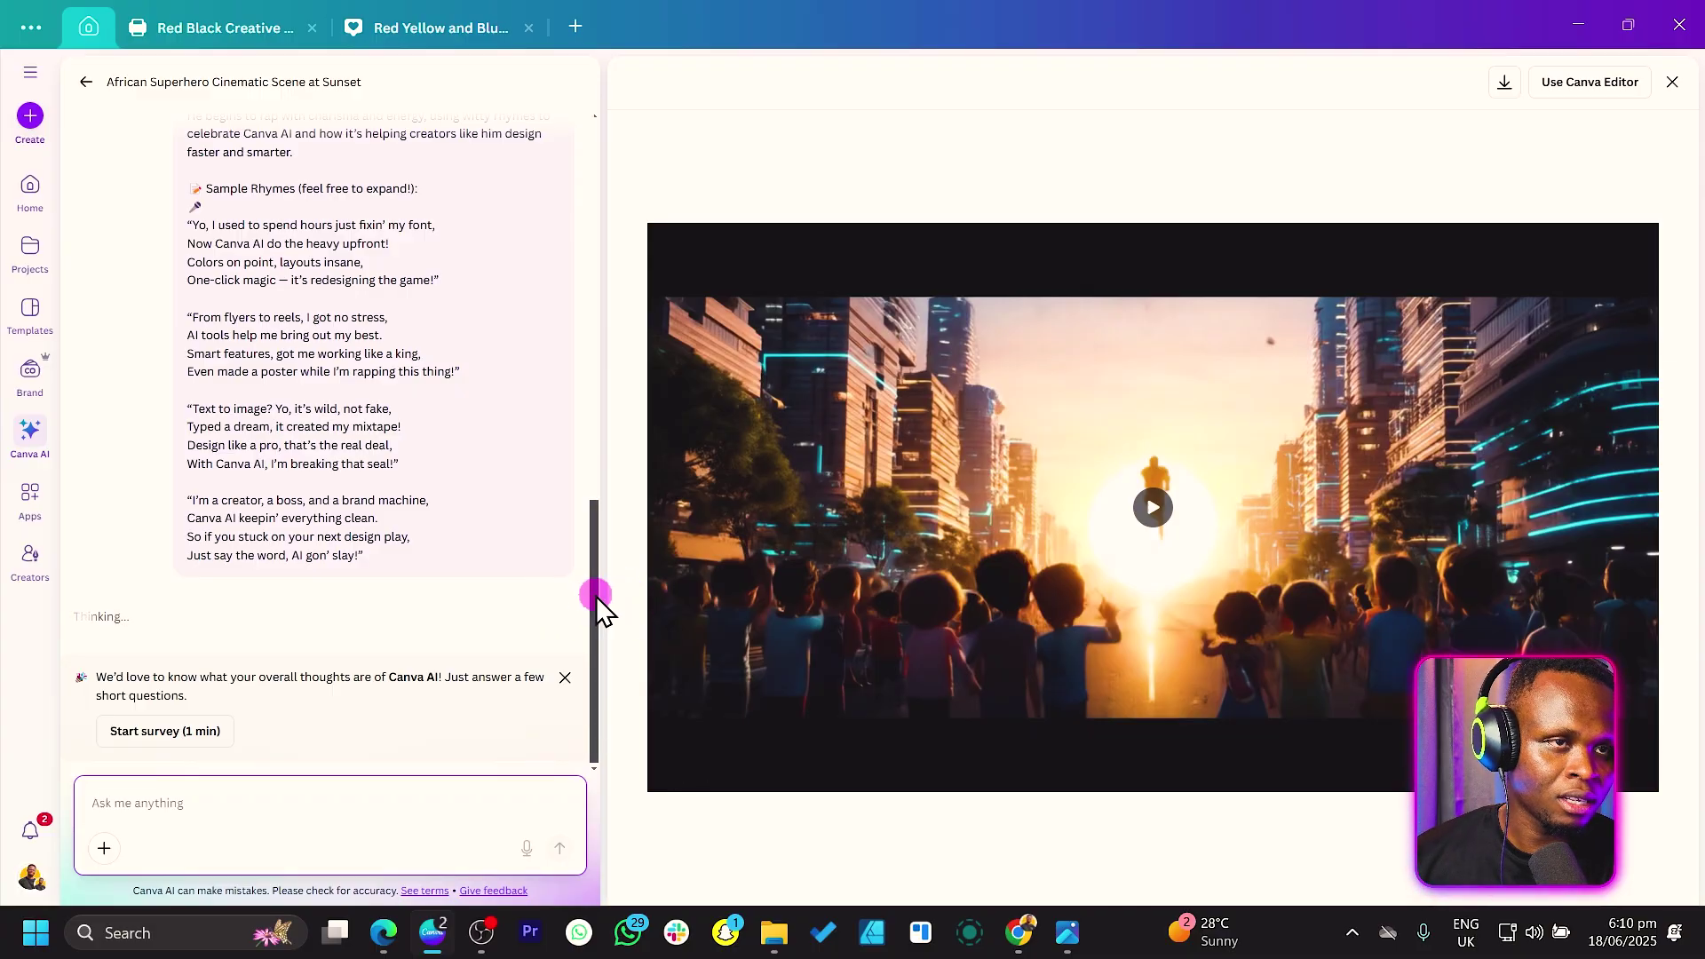
{"action": "left_click_drag", "start_coordinate": [595, 595], "coordinate": [604, 616]}
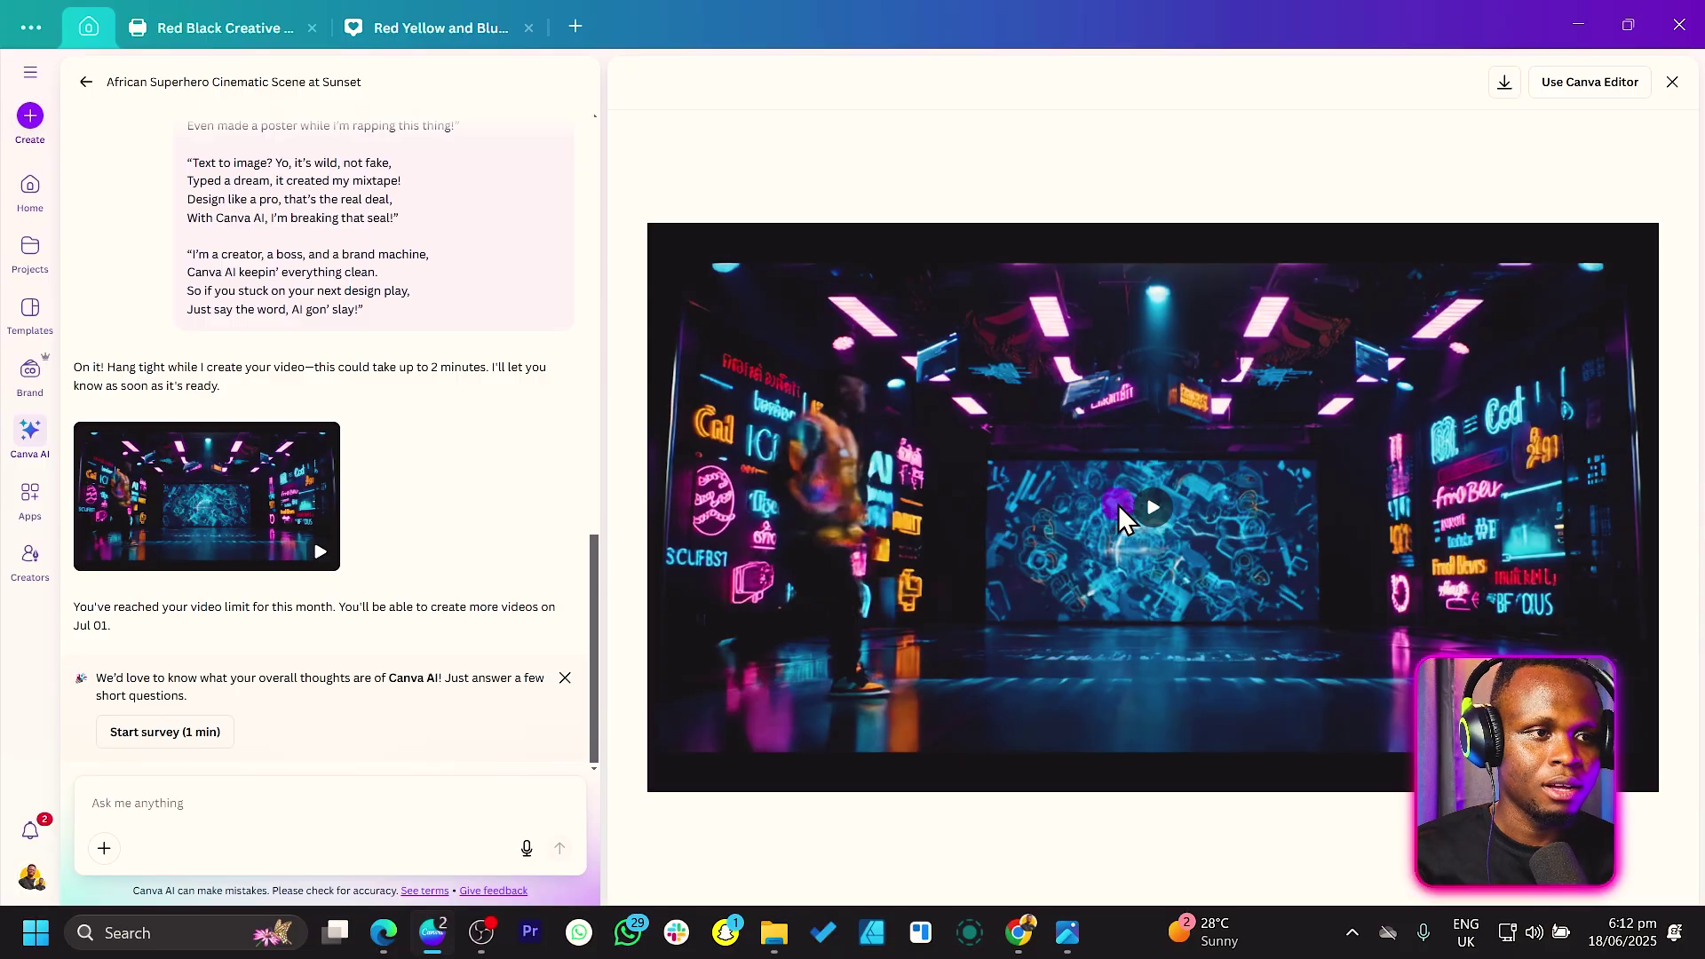
Play the neon rapper clip in the large preview, then pause it.
{"action": "left_click", "coordinate": [1145, 519]}
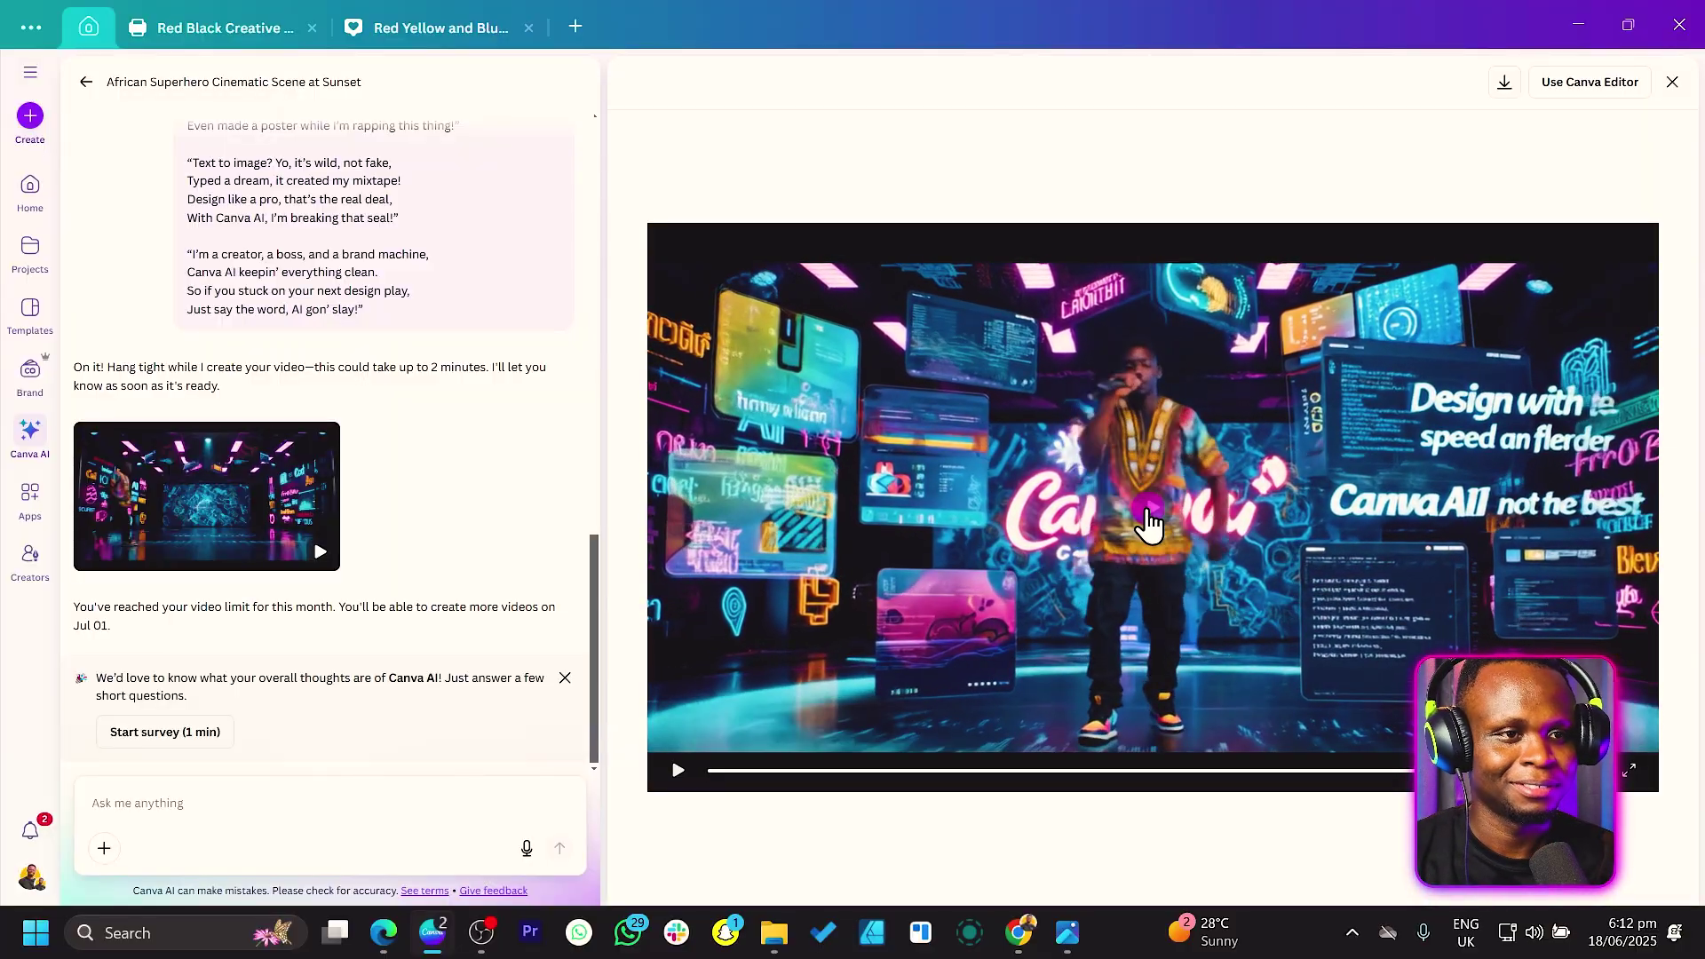
{"action": "left_click", "coordinate": [1148, 512]}
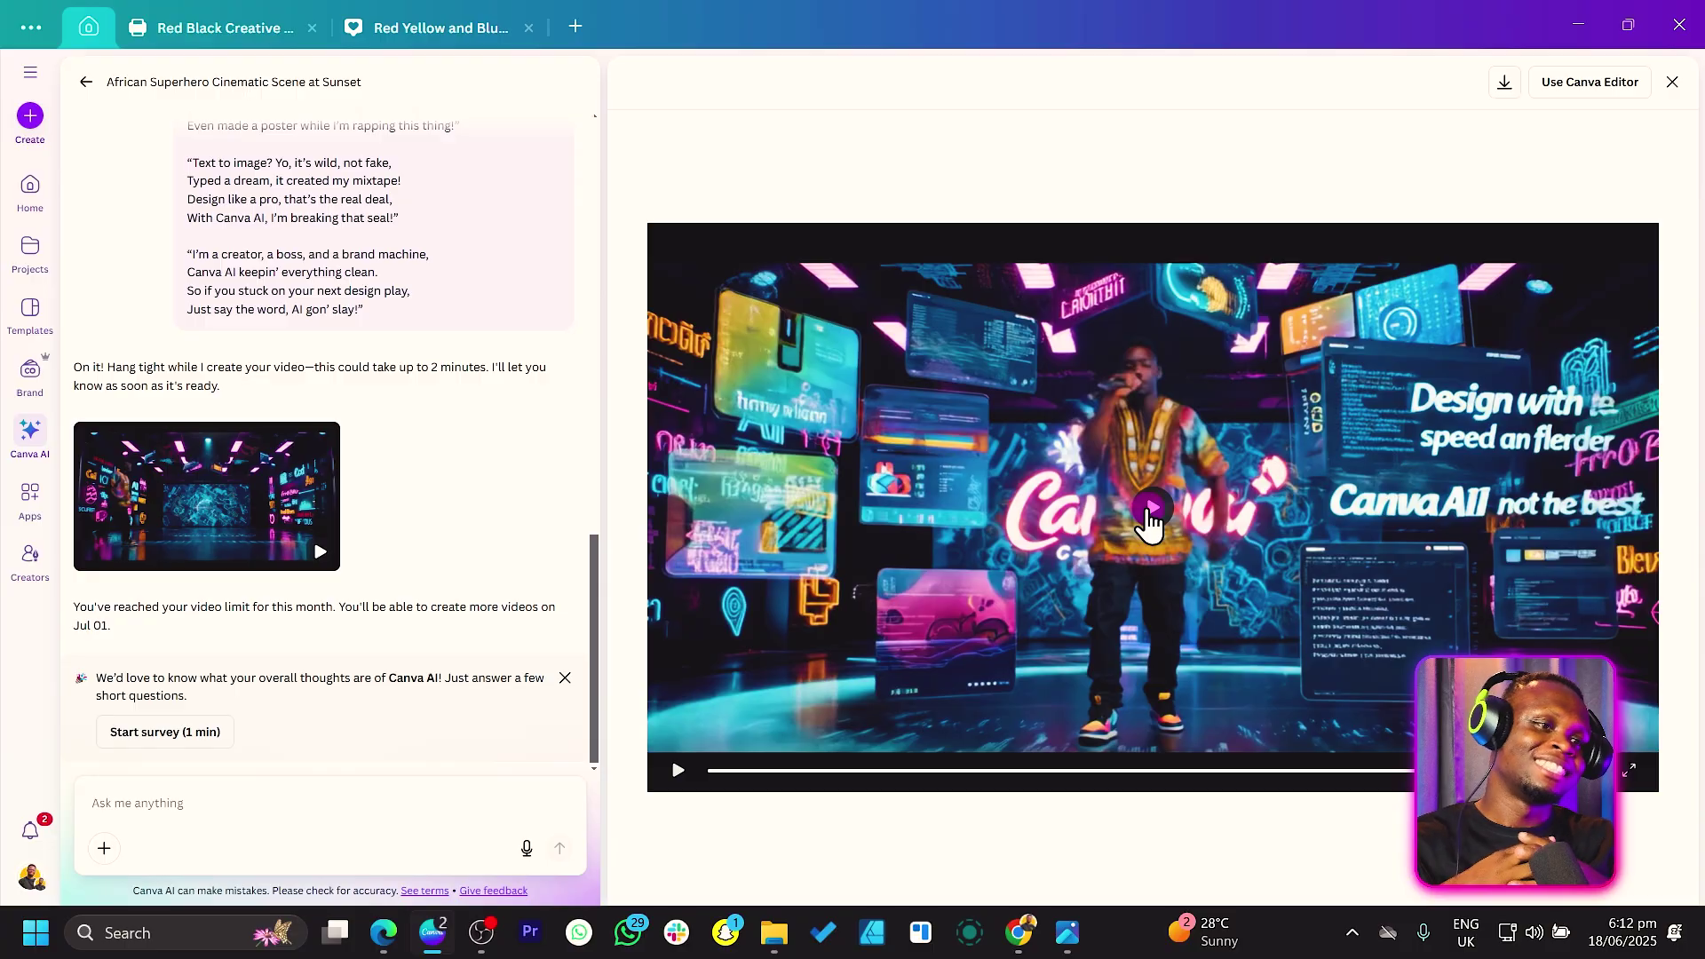